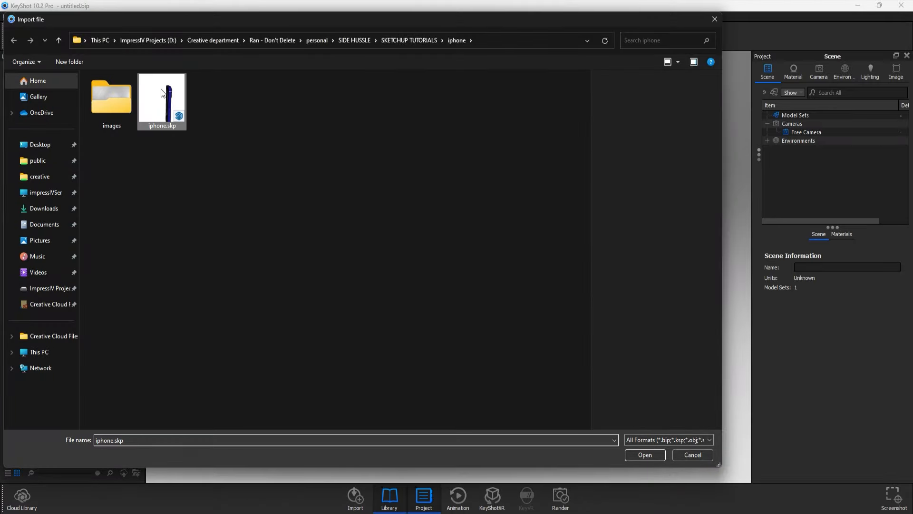
Import iphone.skp and rotate the iphone model -90° about the X axis
{"action": "left_click", "coordinate": [653, 457]}
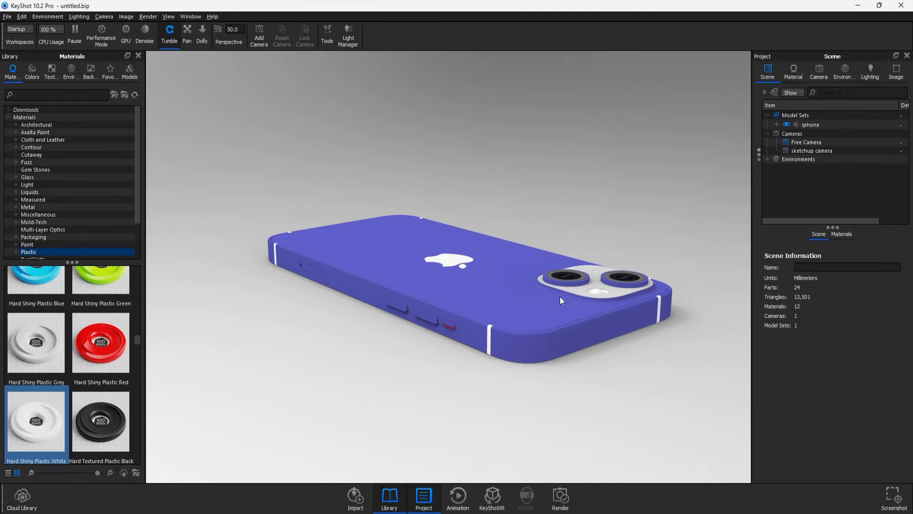
{"action": "left_click", "coordinate": [810, 125]}
{"action": "left_click_drag", "start_coordinate": [832, 276], "coordinate": [776, 273]}
{"action": "type", "text": "-90"}
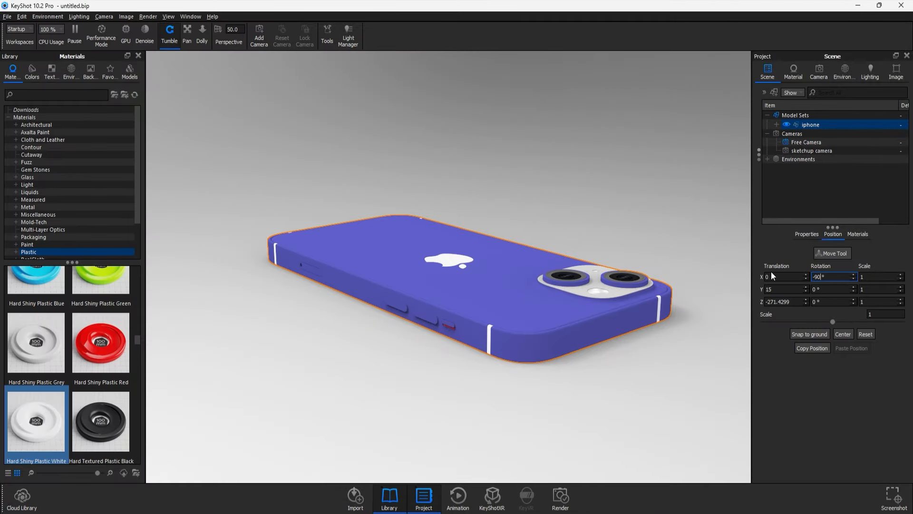
{"action": "key", "text": "Return"}
Center the iphone model in the scene and snap it to the ground
{"action": "left_click", "coordinate": [841, 334]}
{"action": "left_click", "coordinate": [812, 335]}
{"action": "mouse_move", "coordinate": [428, 324]}
{"action": "left_mouse_down"}
{"action": "mouse_move", "coordinate": [571, 313]}
{"action": "mouse_move", "coordinate": [617, 329]}
{"action": "mouse_move", "coordinate": [613, 309]}
{"action": "mouse_move", "coordinate": [421, 309]}
{"action": "left_mouse_up"}
Apply the Anodized Titanium Brushed Blue metal material from the library to the phone body
{"action": "scroll", "coordinate": [421, 309], "scroll_direction": "up", "scroll_amount": 5}
{"action": "left_click_drag", "start_coordinate": [356, 374], "coordinate": [348, 354]}
{"action": "left_click", "coordinate": [28, 207]}
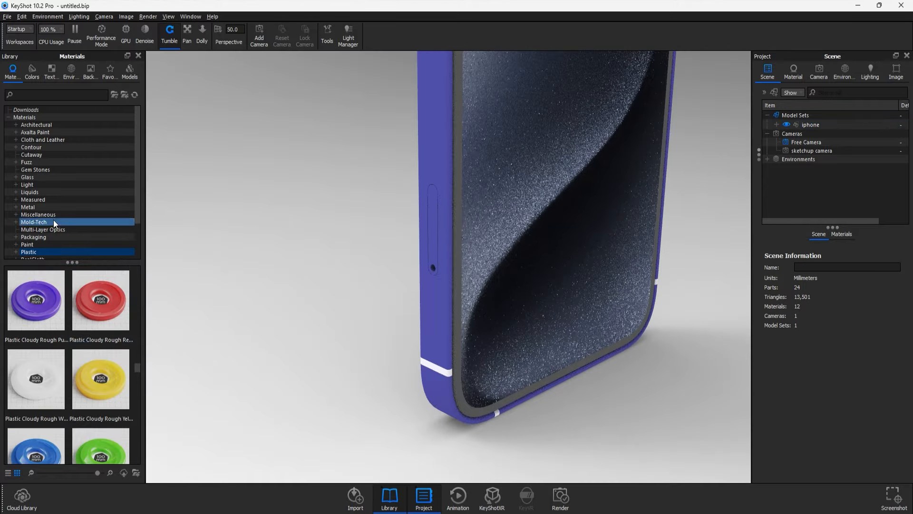
{"action": "scroll", "coordinate": [74, 370], "scroll_direction": "up", "scroll_amount": 1}
{"action": "scroll", "coordinate": [74, 370], "scroll_direction": "down", "scroll_amount": 1}
{"action": "left_click_drag", "start_coordinate": [36, 445], "coordinate": [456, 335]}
{"action": "left_click_drag", "start_coordinate": [696, 369], "coordinate": [489, 327]}
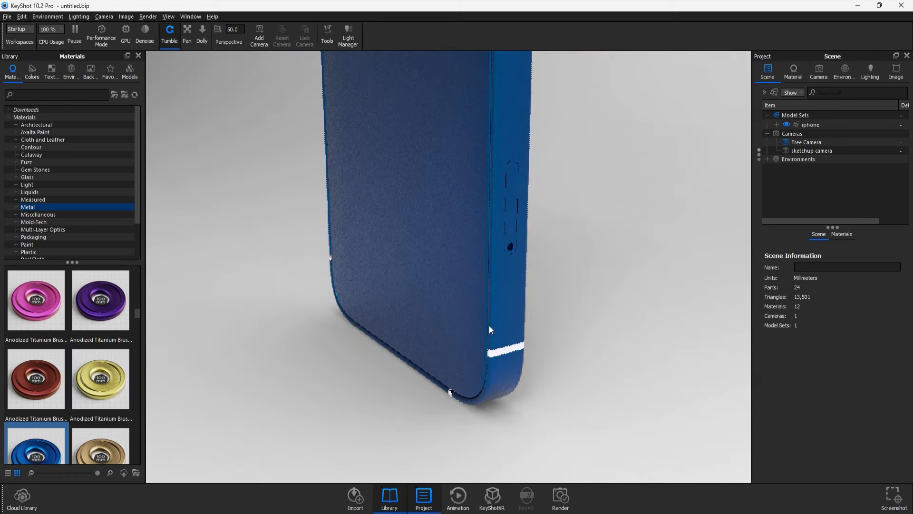
Examine the texture, label and property settings of the phone body's anodized titanium material
{"action": "double_click", "coordinate": [493, 325]}
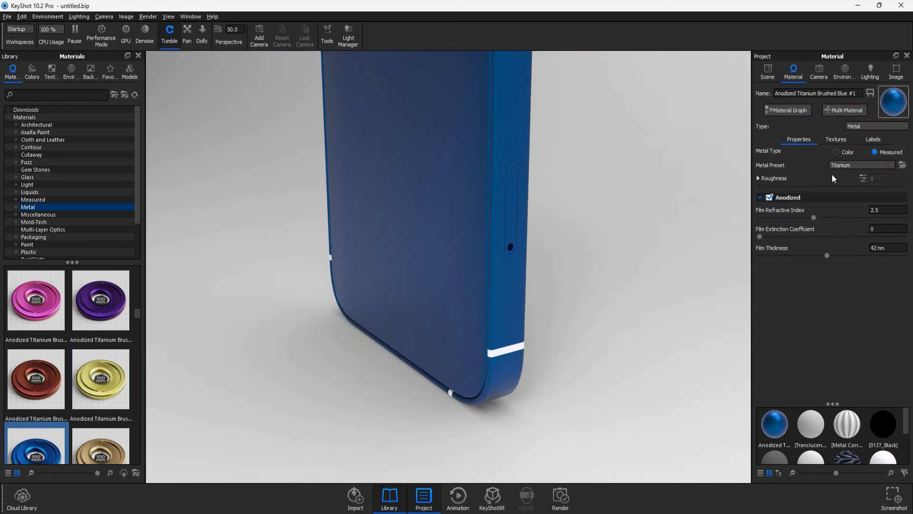
{"action": "left_click", "coordinate": [832, 139]}
{"action": "scroll", "coordinate": [829, 266], "scroll_direction": "down", "scroll_amount": 3}
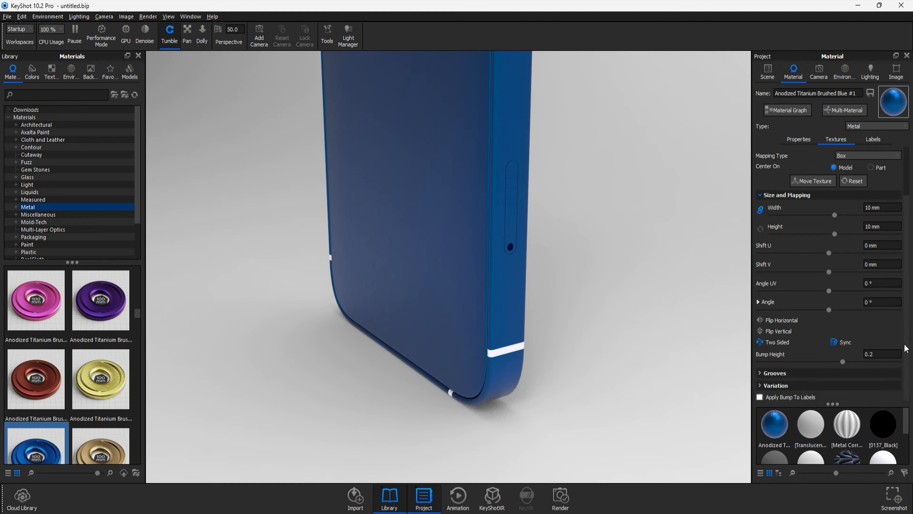
{"action": "scroll", "coordinate": [832, 267], "scroll_direction": "up", "scroll_amount": 5}
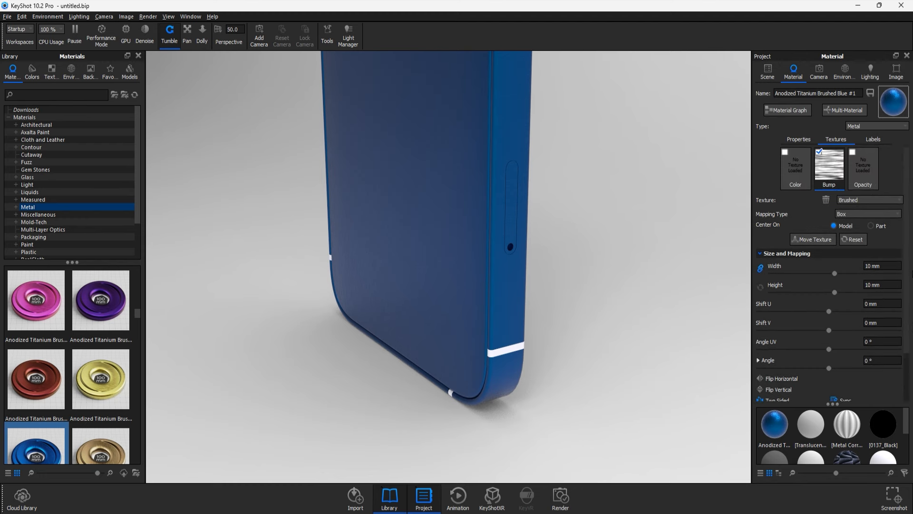
{"action": "left_click", "coordinate": [798, 138]}
{"action": "left_click", "coordinate": [873, 139]}
{"action": "left_click", "coordinate": [799, 139]}
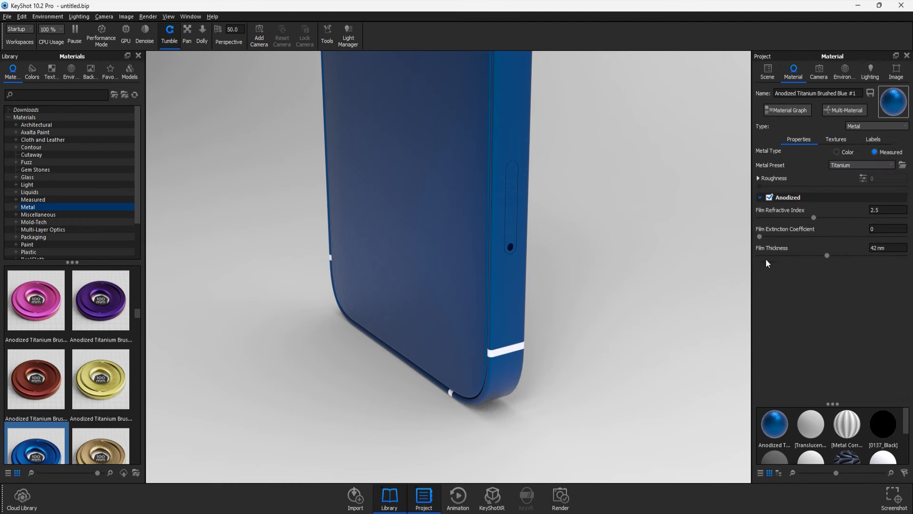
Recolor the white antenna bands with a blue sampled from the phone's frame
{"action": "left_click_drag", "start_coordinate": [697, 253], "coordinate": [626, 266]}
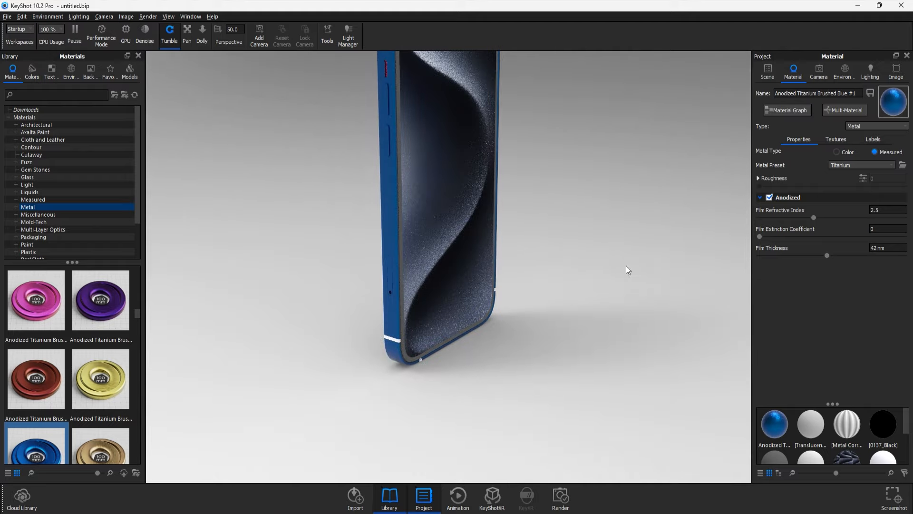
{"action": "middle_click_drag", "start_coordinate": [626, 265], "coordinate": [652, 321]}
{"action": "left_click_drag", "start_coordinate": [452, 147], "coordinate": [505, 195]}
{"action": "scroll", "coordinate": [500, 203], "scroll_direction": "up", "scroll_amount": 6}
{"action": "middle_click_drag", "start_coordinate": [492, 216], "coordinate": [510, 357]}
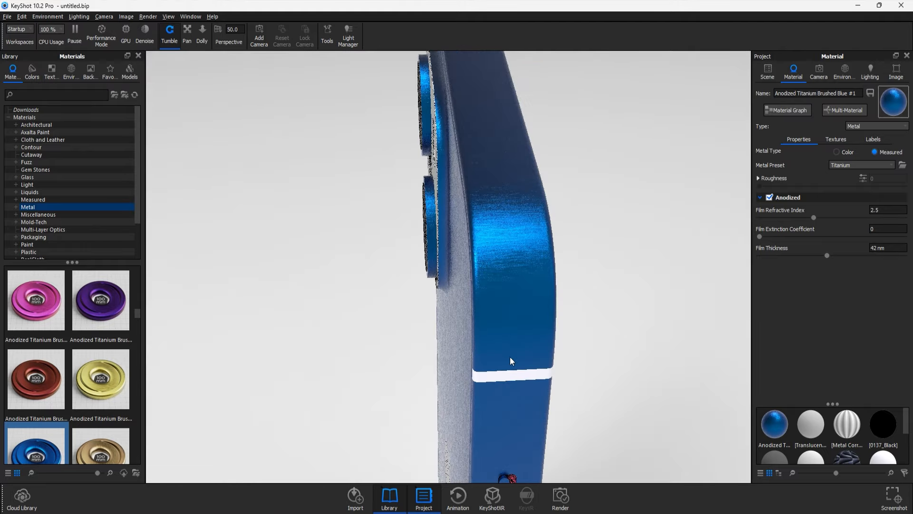
{"action": "left_click_drag", "start_coordinate": [510, 357], "coordinate": [543, 286]}
{"action": "double_click", "coordinate": [543, 286]}
{"action": "left_click", "coordinate": [901, 153]}
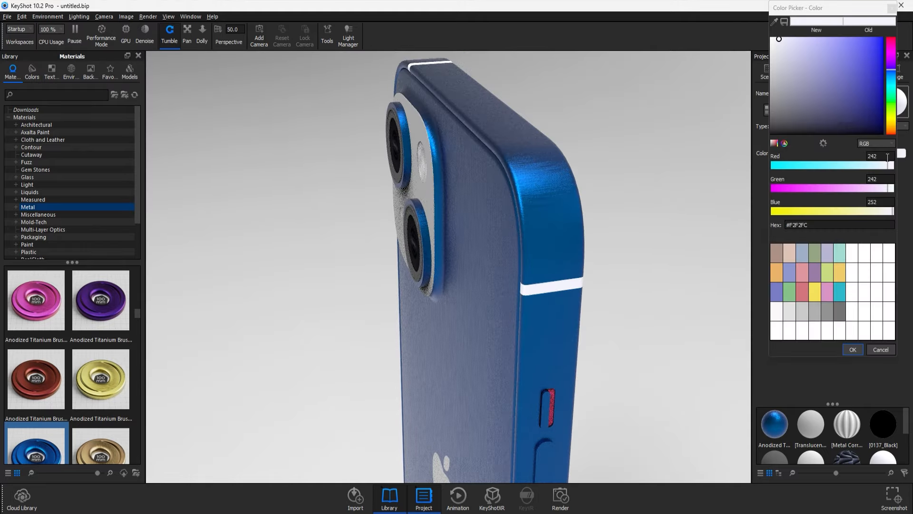
{"action": "left_click", "coordinate": [777, 19]}
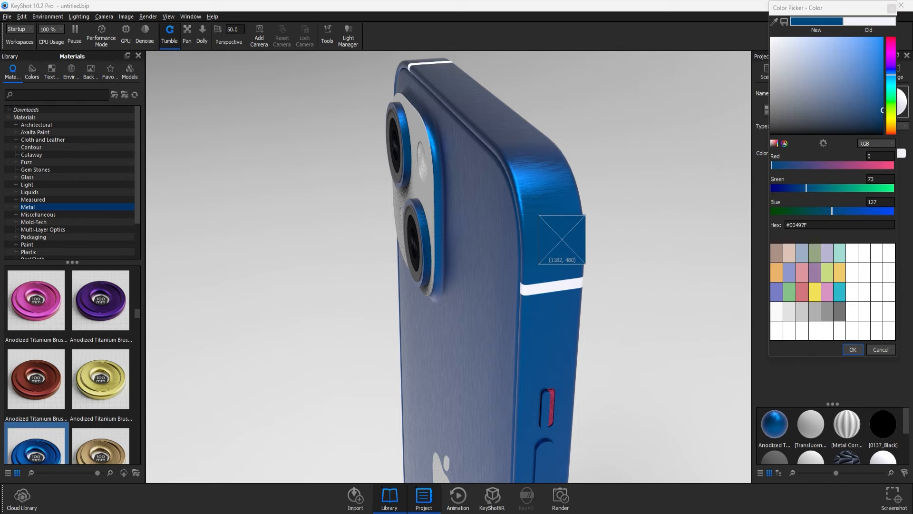
{"action": "left_click", "coordinate": [551, 295]}
{"action": "left_click", "coordinate": [853, 349]}
Change the antenna bands' material type to Metal with a roughness of 0.25
{"action": "left_click", "coordinate": [872, 127]}
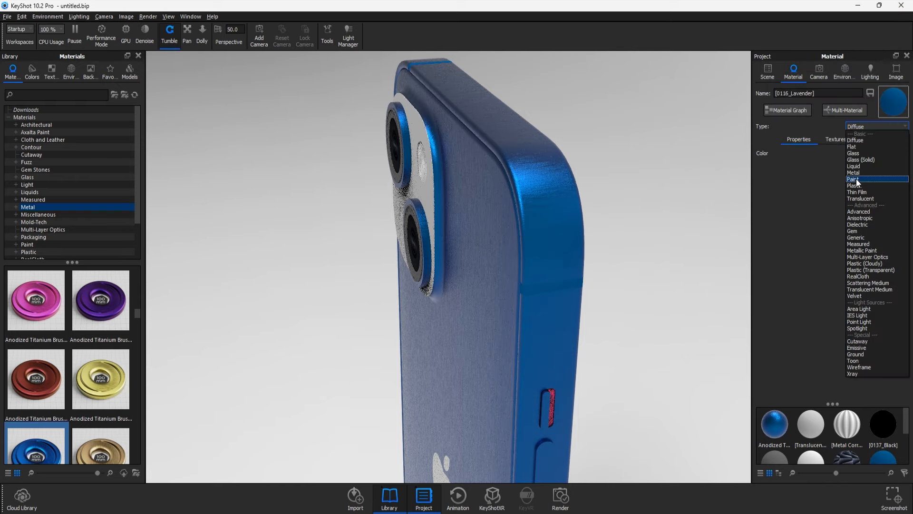
{"action": "left_click", "coordinate": [857, 173]}
{"action": "left_click_drag", "start_coordinate": [882, 180], "coordinate": [857, 180]}
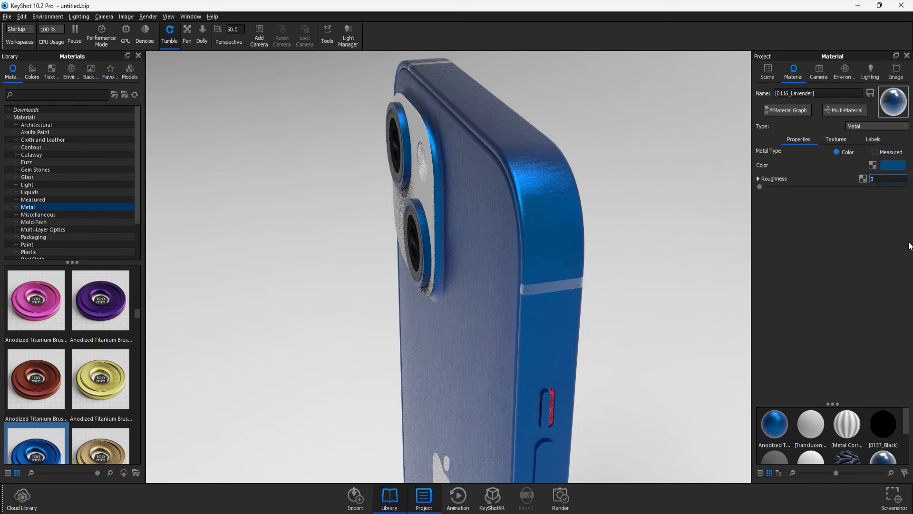
{"action": "type", "text": "0.25"}
Reduce the antenna bands' metal roughness to 0.1 and check the bands against the frame
{"action": "left_click_drag", "start_coordinate": [608, 377], "coordinate": [379, 330]}
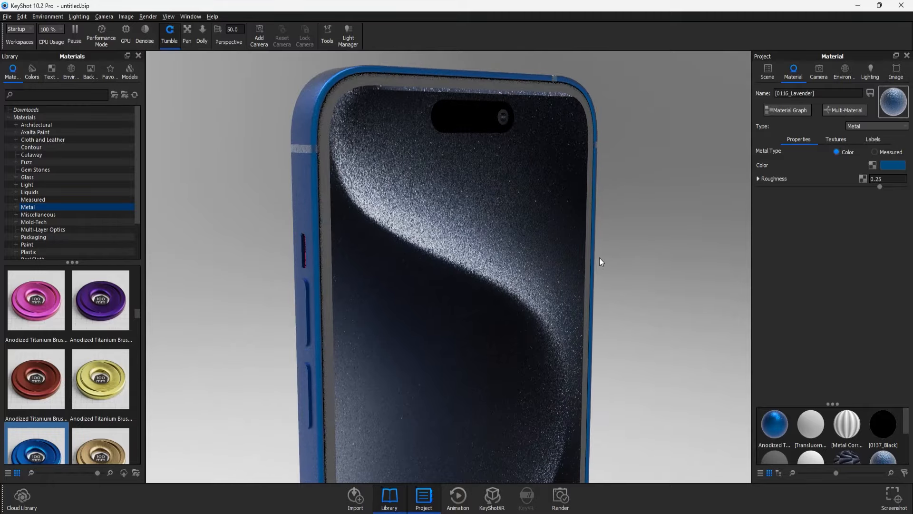
{"action": "left_click_drag", "start_coordinate": [601, 259], "coordinate": [424, 224]}
{"action": "left_click_drag", "start_coordinate": [883, 179], "coordinate": [852, 179]}
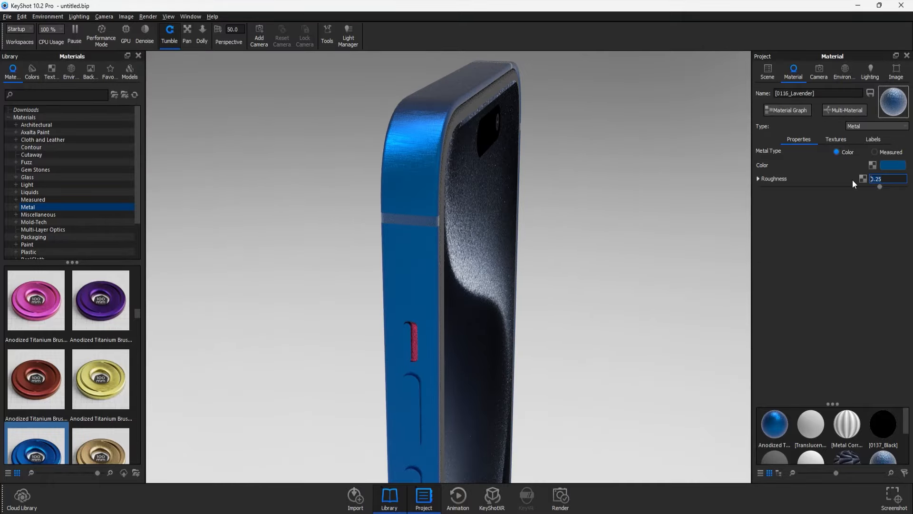
{"action": "type", "text": "0.1"}
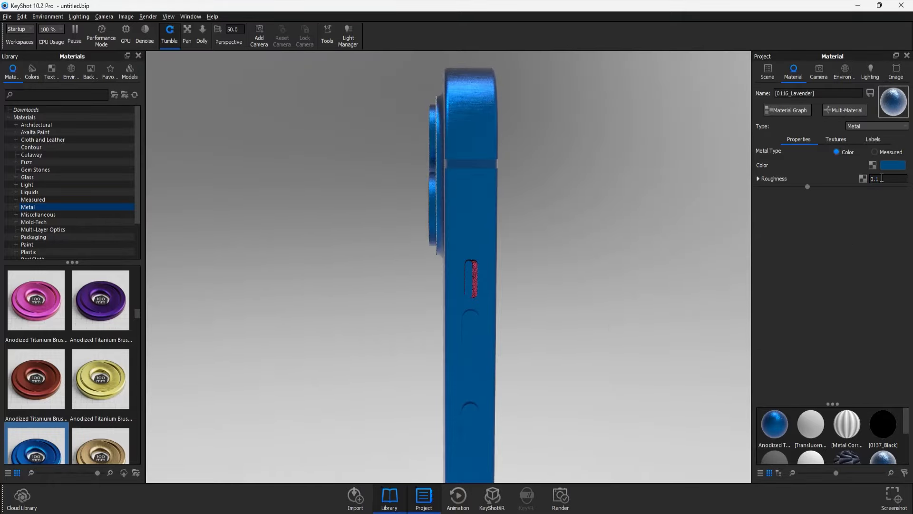
{"action": "left_click_drag", "start_coordinate": [542, 267], "coordinate": [325, 280]}
Apply the Axalta Paint material Gun Metal_743406 to the thin border between the frame and the display
{"action": "scroll", "coordinate": [589, 310], "scroll_direction": "down", "scroll_amount": 3}
{"action": "scroll", "coordinate": [539, 243], "scroll_direction": "up", "scroll_amount": 5}
{"action": "scroll", "coordinate": [539, 244], "scroll_direction": "down", "scroll_amount": 5}
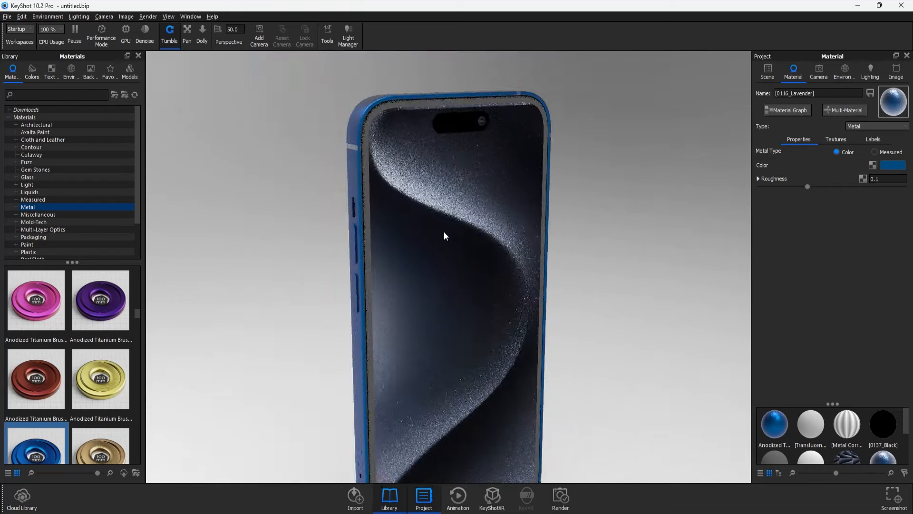
{"action": "scroll", "coordinate": [91, 375], "scroll_direction": "down", "scroll_amount": 2}
{"action": "left_click", "coordinate": [38, 133]}
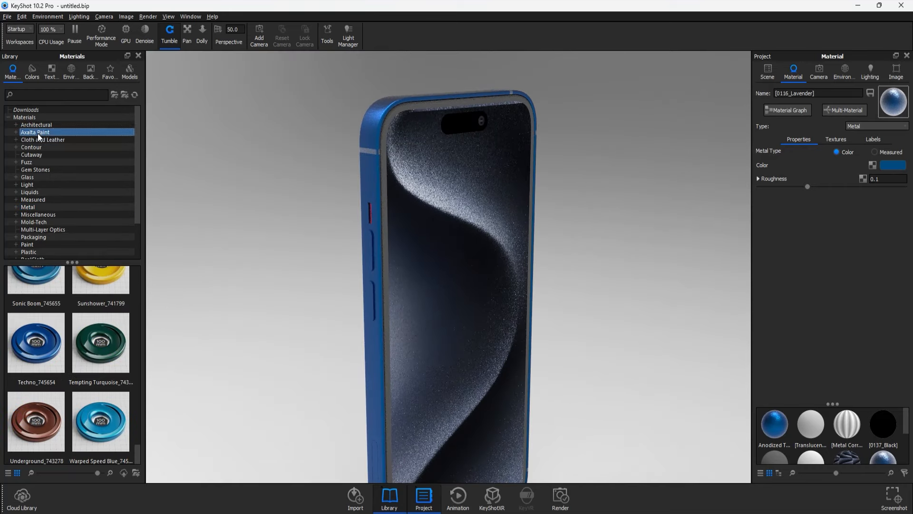
{"action": "double_click", "coordinate": [21, 133]}
{"action": "left_click", "coordinate": [56, 321]}
{"action": "scroll", "coordinate": [57, 333], "scroll_direction": "up", "scroll_amount": 10}
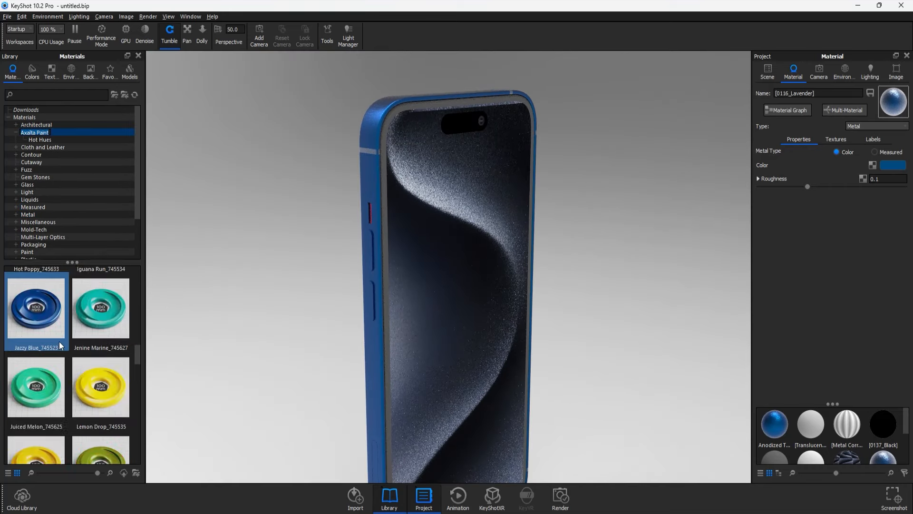
{"action": "left_click_drag", "start_coordinate": [53, 347], "coordinate": [387, 122]}
{"action": "left_click_drag", "start_coordinate": [526, 326], "coordinate": [469, 258]}
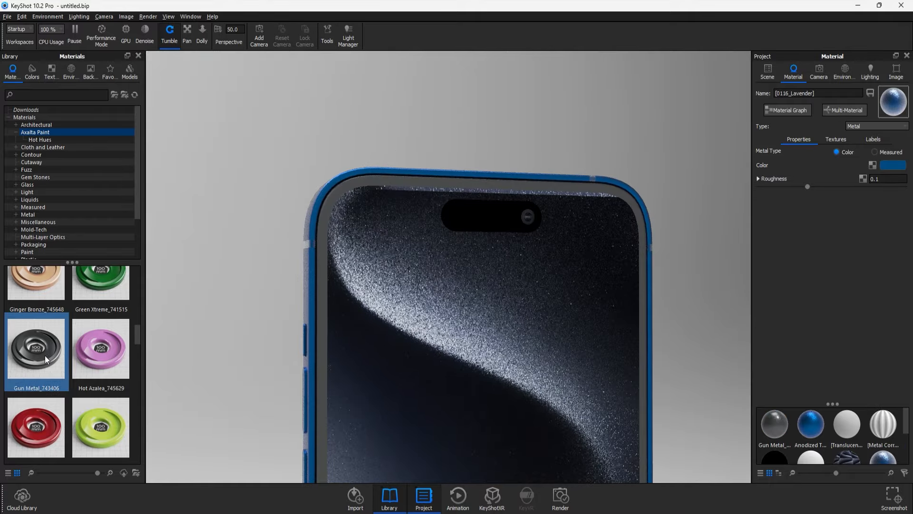
Try to apply the Glass Basic Black material to the pill-shaped camera cutout on the display
{"action": "left_click", "coordinate": [27, 184]}
{"action": "scroll", "coordinate": [74, 349], "scroll_direction": "down", "scroll_amount": 1}
{"action": "scroll", "coordinate": [75, 349], "scroll_direction": "up", "scroll_amount": 3}
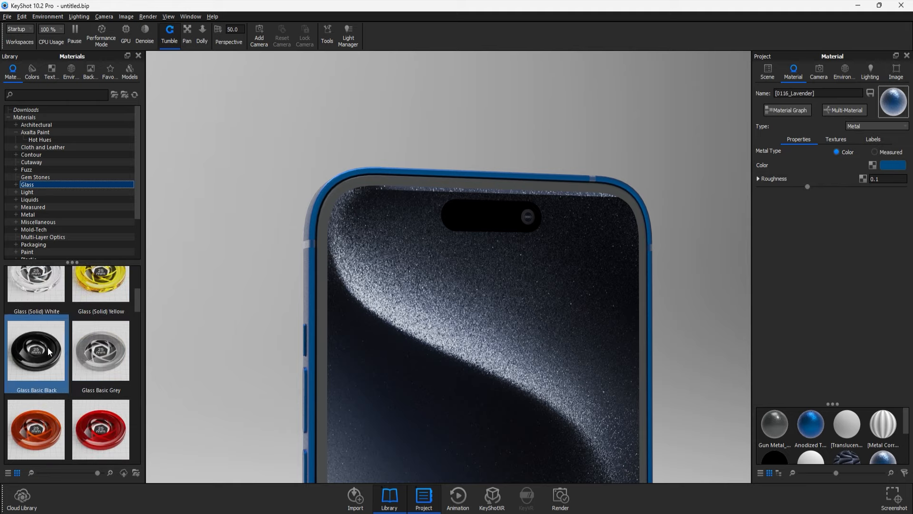
{"action": "left_click_drag", "start_coordinate": [36, 350], "coordinate": [408, 247]}
{"action": "left_click_drag", "start_coordinate": [520, 263], "coordinate": [505, 247]}
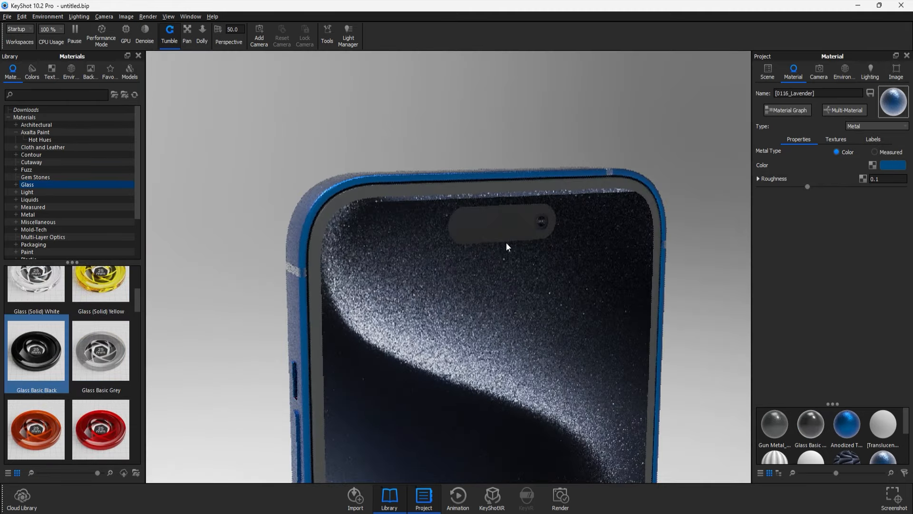
Change the material type of the pill-shaped cutout and of the camera lens inside it to Paint
{"action": "double_click", "coordinate": [509, 240]}
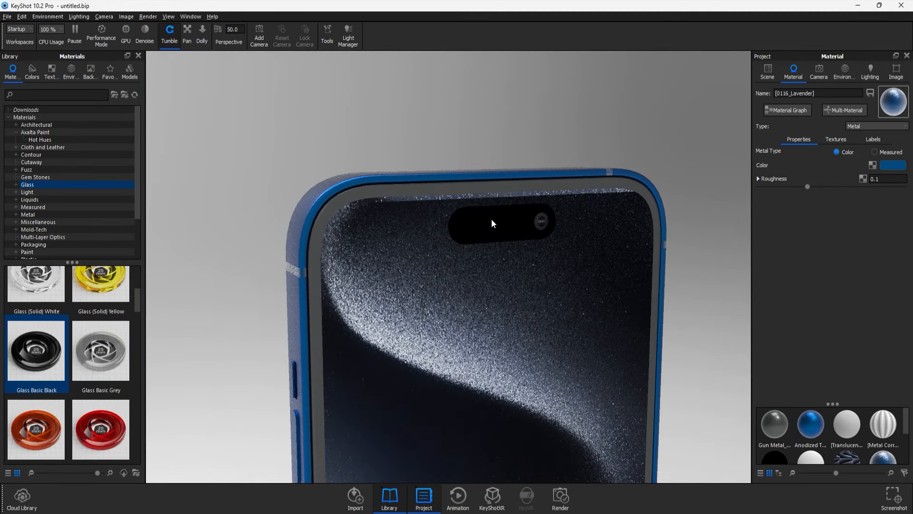
{"action": "left_click", "coordinate": [877, 126]}
{"action": "left_click", "coordinate": [861, 186]}
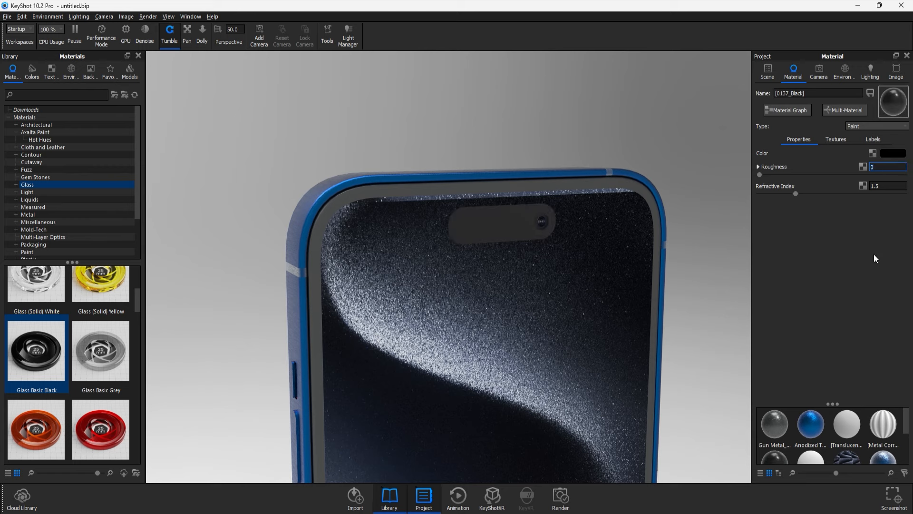
{"action": "double_click", "coordinate": [541, 221]}
{"action": "left_click", "coordinate": [858, 127]}
{"action": "left_click", "coordinate": [854, 179]}
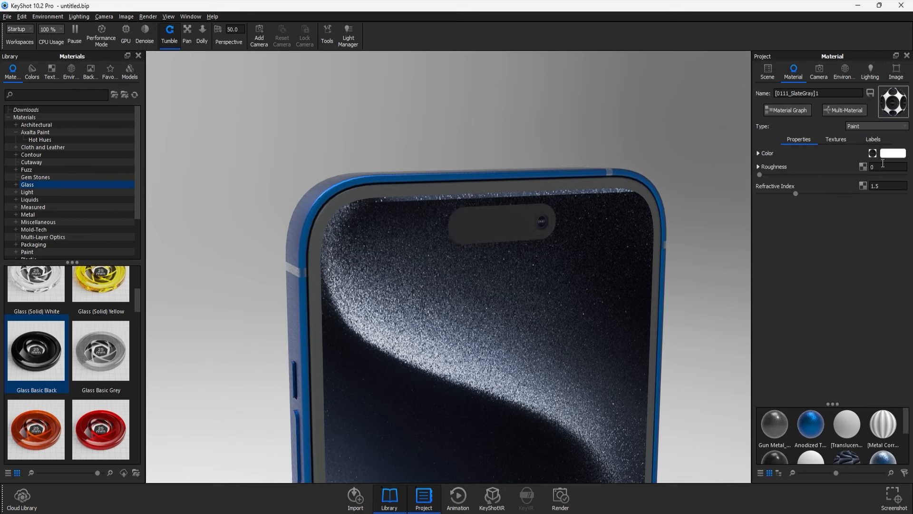
Set the roughness of the cutout's black paint material to 0.1
{"action": "double_click", "coordinate": [504, 234]}
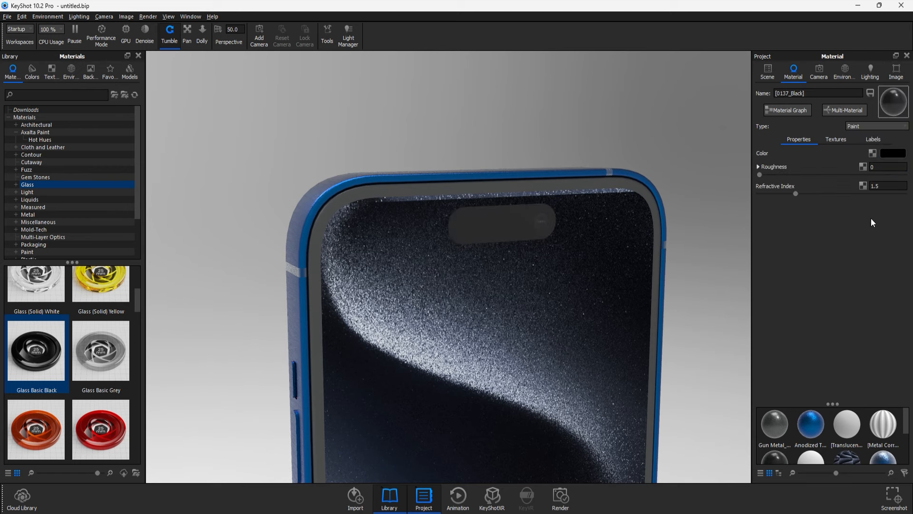
{"action": "scroll", "coordinate": [606, 243], "scroll_direction": "down", "scroll_amount": 3}
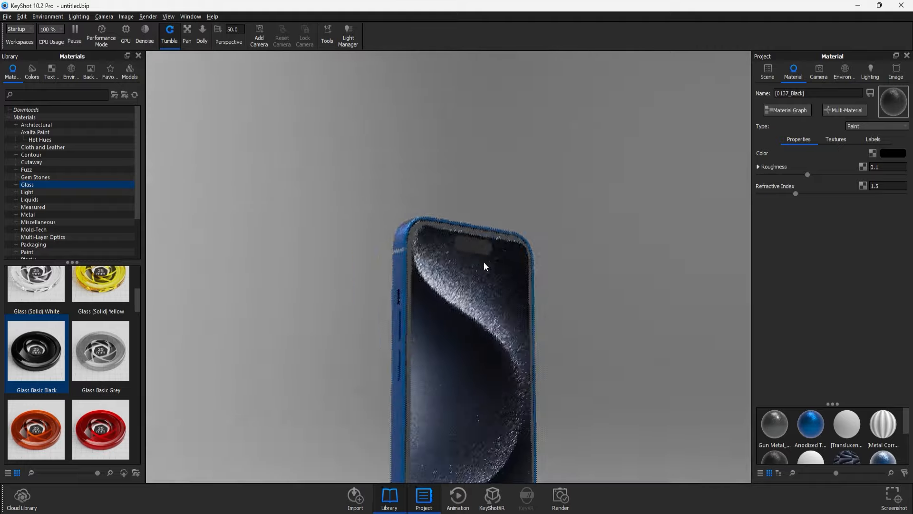
Copy the cutout's black paint material and paste it onto the border parts surrounding the display
{"action": "left_click_drag", "start_coordinate": [483, 262], "coordinate": [439, 261]}
{"action": "right_click", "coordinate": [496, 273]}
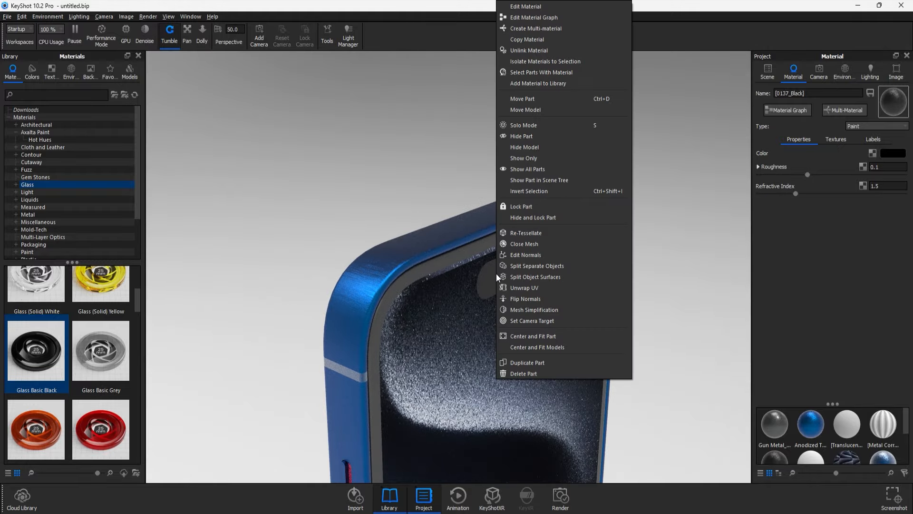
{"action": "left_click", "coordinate": [528, 39]}
{"action": "right_click", "coordinate": [474, 247]}
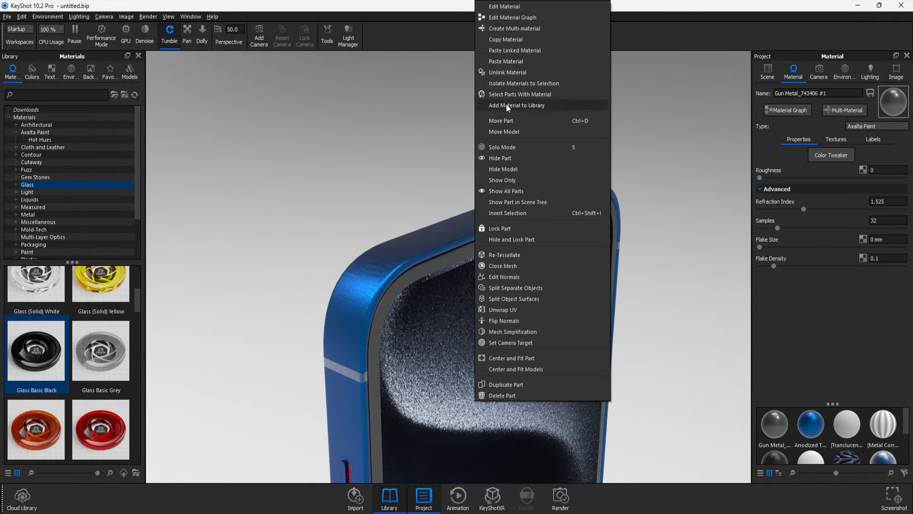
{"action": "left_click", "coordinate": [519, 61]}
{"action": "left_click_drag", "start_coordinate": [552, 304], "coordinate": [420, 226]}
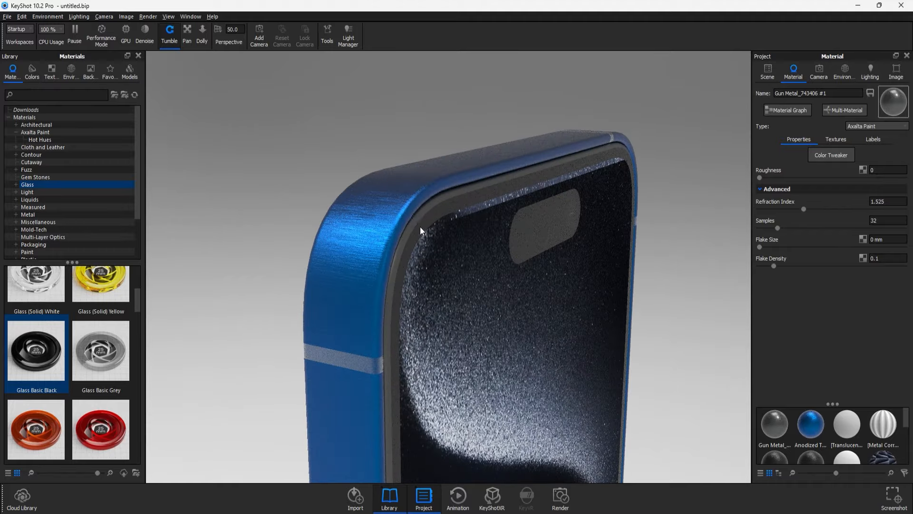
{"action": "right_click", "coordinate": [415, 215]}
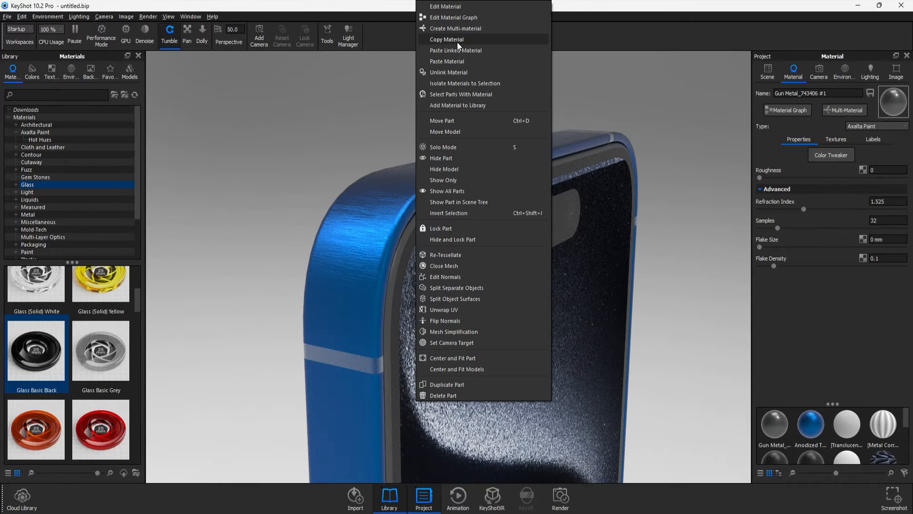
{"action": "left_click", "coordinate": [451, 62]}
Change the rear camera lenses' slate gray material type to Paint
{"action": "left_click_drag", "start_coordinate": [697, 235], "coordinate": [356, 304]}
{"action": "scroll", "coordinate": [431, 256], "scroll_direction": "up", "scroll_amount": 8}
{"action": "left_click_drag", "start_coordinate": [431, 256], "coordinate": [546, 236]}
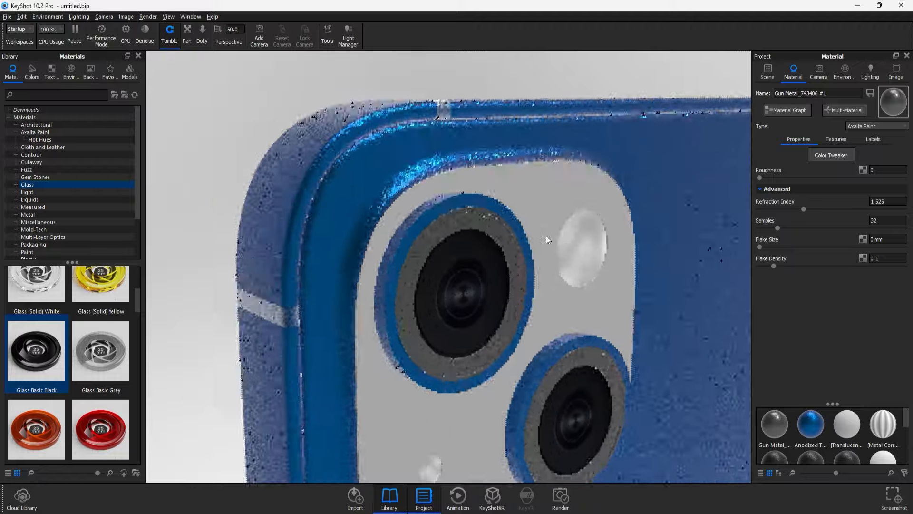
{"action": "scroll", "coordinate": [473, 323], "scroll_direction": "down", "scroll_amount": 4}
{"action": "left_click_drag", "start_coordinate": [473, 323], "coordinate": [452, 300]}
{"action": "double_click", "coordinate": [472, 328]}
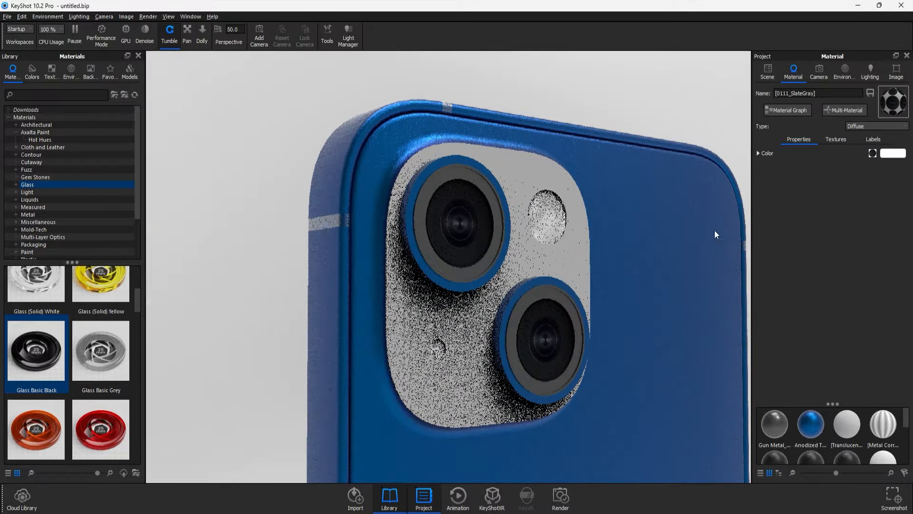
{"action": "left_click", "coordinate": [876, 127]}
{"action": "left_click", "coordinate": [857, 180]}
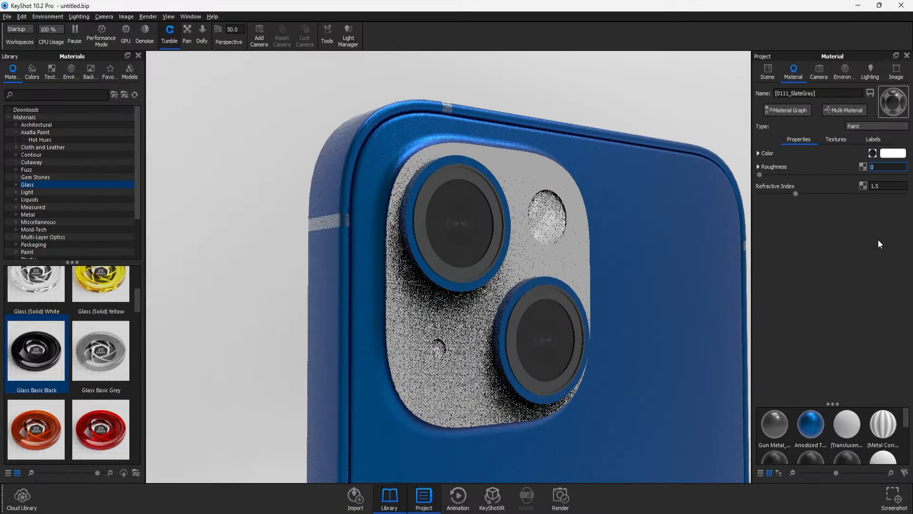
Copy the phone's existing black material and paste it onto the gray rings inside both rear camera lenses
{"action": "left_click", "coordinate": [260, 300]}
{"action": "double_click", "coordinate": [427, 189]}
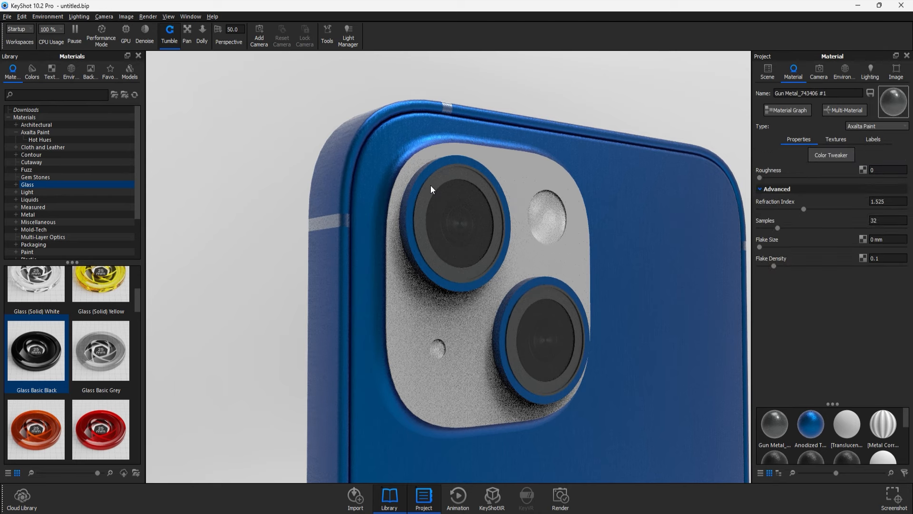
{"action": "left_click_drag", "start_coordinate": [427, 194], "coordinate": [727, 232]}
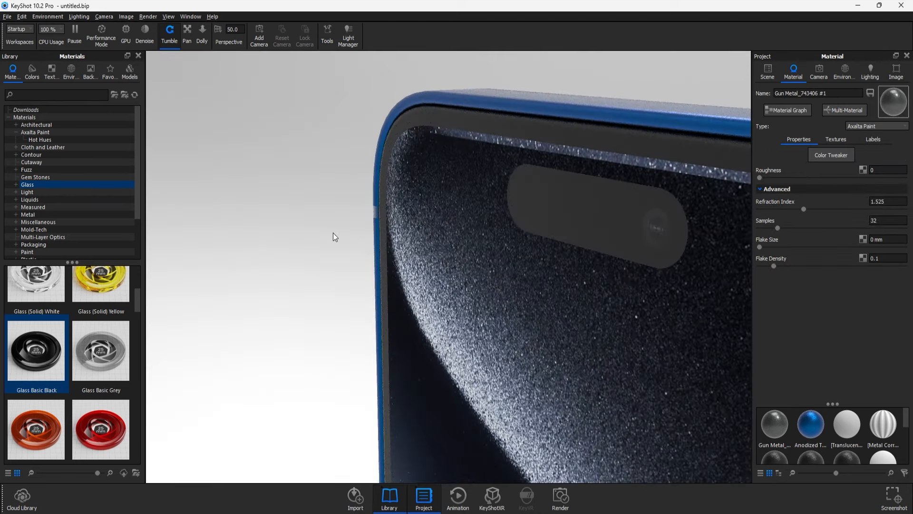
{"action": "left_click", "coordinate": [768, 72]}
{"action": "double_click", "coordinate": [558, 192]}
{"action": "left_click", "coordinate": [326, 214]}
{"action": "double_click", "coordinate": [558, 199]}
{"action": "mouse_move", "coordinate": [560, 196]}
{"action": "left_mouse_down"}
{"action": "mouse_move", "coordinate": [605, 190]}
{"action": "mouse_move", "coordinate": [448, 136]}
{"action": "mouse_move", "coordinate": [386, 205]}
{"action": "mouse_move", "coordinate": [507, 212]}
{"action": "mouse_move", "coordinate": [415, 247]}
{"action": "mouse_move", "coordinate": [367, 240]}
{"action": "mouse_move", "coordinate": [489, 227]}
{"action": "mouse_move", "coordinate": [652, 235]}
{"action": "left_mouse_up"}
{"action": "double_click", "coordinate": [436, 207]}
{"action": "right_click", "coordinate": [489, 226]}
{"action": "left_click", "coordinate": [527, 52]}
{"action": "right_click", "coordinate": [353, 223]}
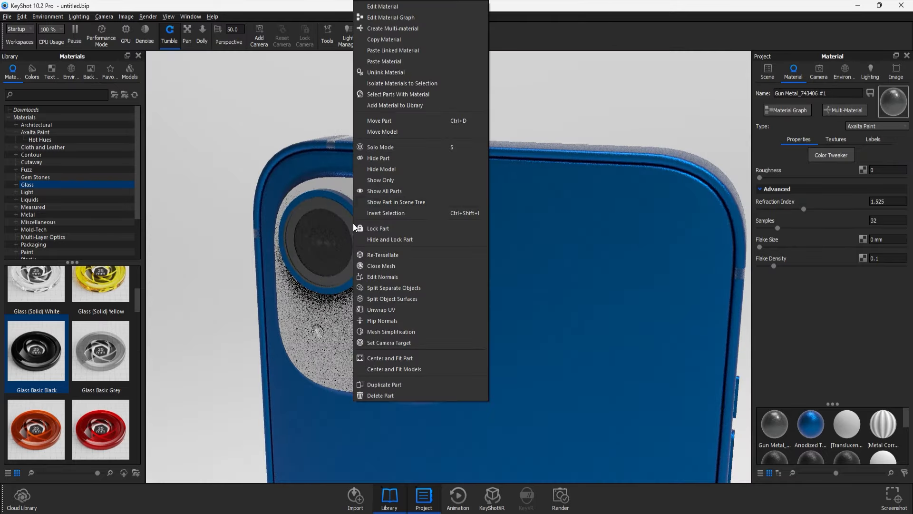
{"action": "left_click", "coordinate": [384, 61]}
{"action": "right_click", "coordinate": [435, 320]}
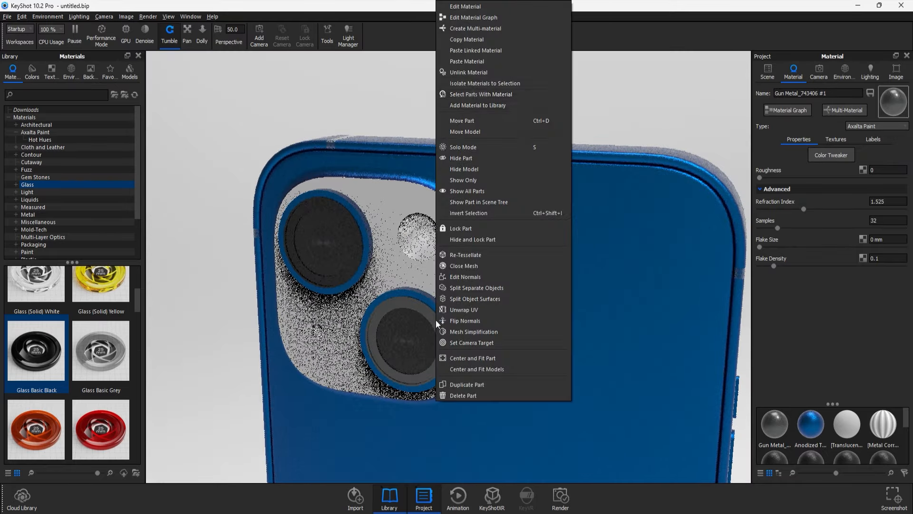
{"action": "left_click", "coordinate": [476, 61]}
Change the rear camera plate's slate gray material type to Paint and set its roughness to 0.25
{"action": "scroll", "coordinate": [454, 239], "scroll_direction": "up", "scroll_amount": 5}
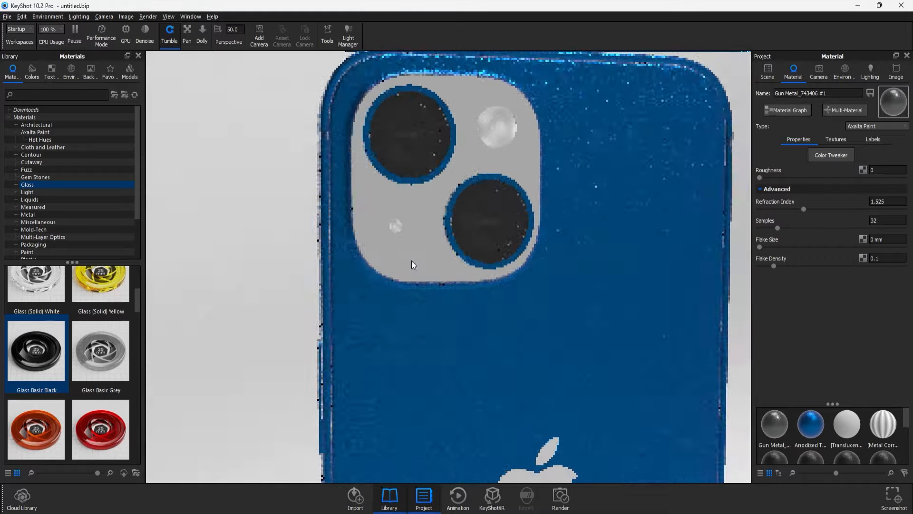
{"action": "double_click", "coordinate": [411, 261]}
{"action": "left_click", "coordinate": [858, 127]}
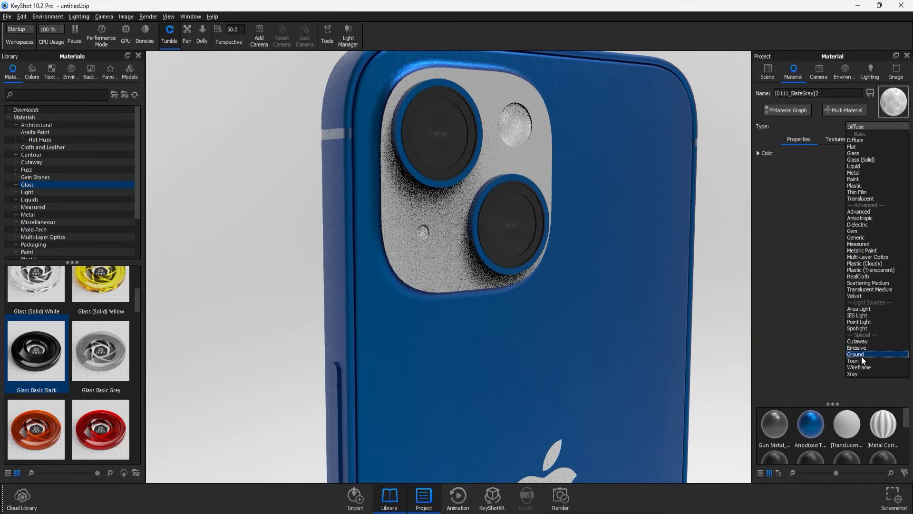
{"action": "left_click", "coordinate": [861, 127]}
{"action": "left_click", "coordinate": [860, 128]}
{"action": "left_click", "coordinate": [854, 179]}
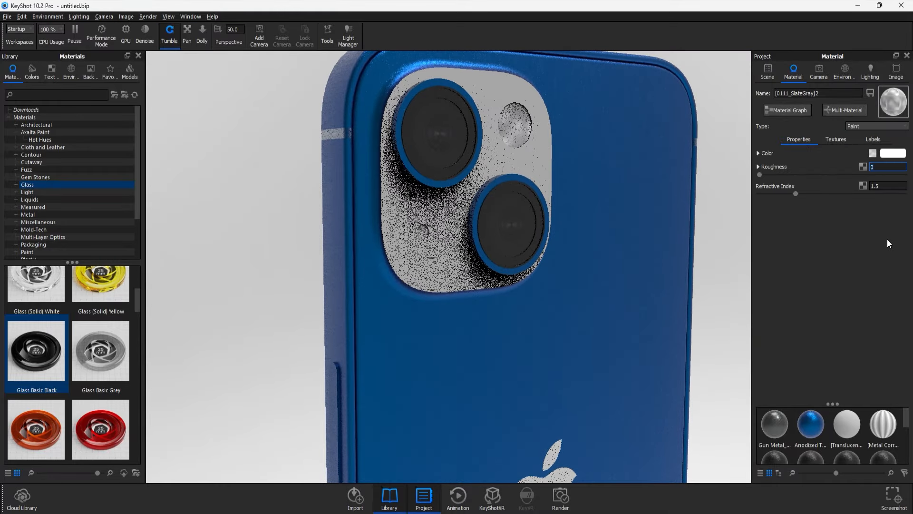
{"action": "type", "text": ".25"}
{"action": "key", "text": "Return"}
Apply the Glass Basic Grey material to the rear camera plate, followed by Glass (Solid) White
{"action": "left_click_drag", "start_coordinate": [101, 350], "coordinate": [398, 245]}
{"action": "left_click_drag", "start_coordinate": [36, 287], "coordinate": [395, 245]}
{"action": "left_click_drag", "start_coordinate": [353, 276], "coordinate": [271, 290]}
Browse the Metal materials in the library and try the Chrome Polished Twill material on the Apple logo
{"action": "scroll", "coordinate": [444, 251], "scroll_direction": "down", "scroll_amount": 10}
{"action": "scroll", "coordinate": [433, 282], "scroll_direction": "up", "scroll_amount": 5}
{"action": "left_click_drag", "start_coordinate": [498, 265], "coordinate": [527, 327]}
{"action": "scroll", "coordinate": [527, 327], "scroll_direction": "up", "scroll_amount": 2}
{"action": "middle_click_drag", "start_coordinate": [527, 327], "coordinate": [512, 158]}
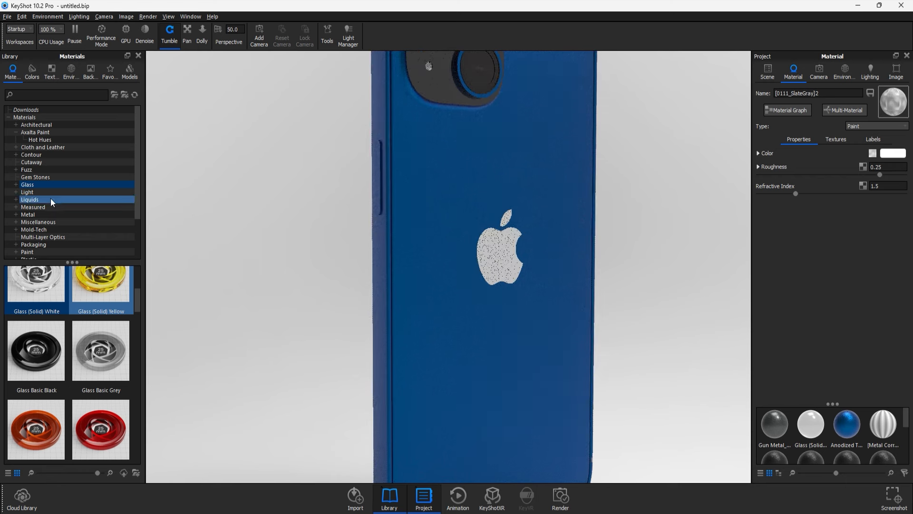
{"action": "left_click", "coordinate": [28, 215]}
{"action": "scroll", "coordinate": [103, 366], "scroll_direction": "down", "scroll_amount": 2}
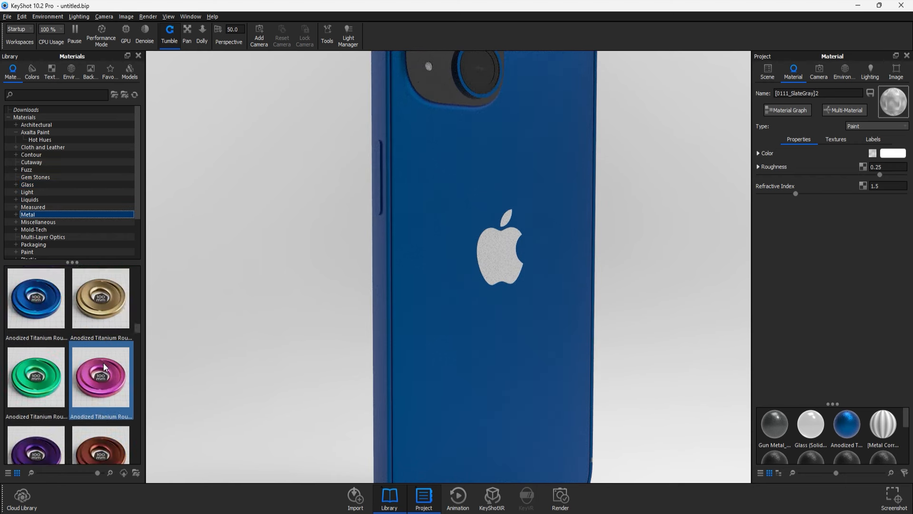
{"action": "scroll", "coordinate": [104, 363], "scroll_direction": "down", "scroll_amount": 5}
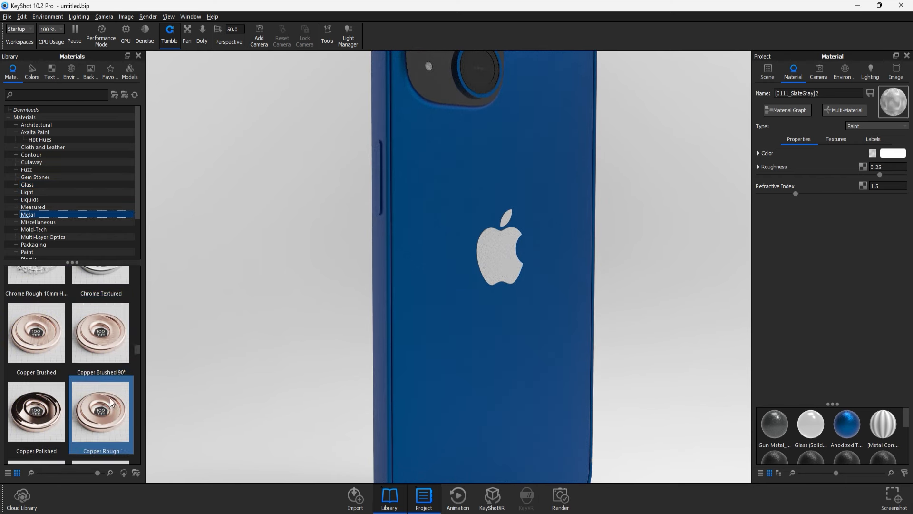
{"action": "scroll", "coordinate": [107, 379], "scroll_direction": "up", "scroll_amount": 1}
{"action": "scroll", "coordinate": [108, 378], "scroll_direction": "down", "scroll_amount": 1}
{"action": "left_click_drag", "start_coordinate": [138, 349], "coordinate": [138, 343]}
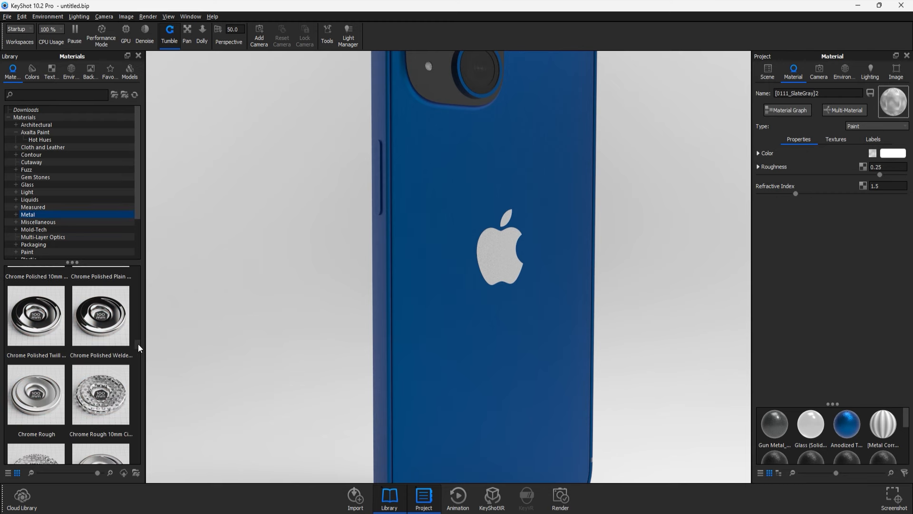
{"action": "mouse_move", "coordinate": [107, 327]}
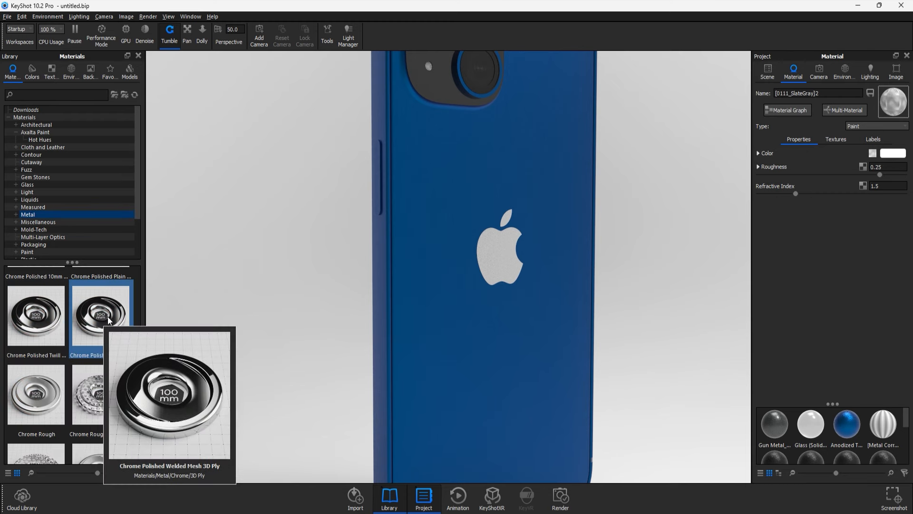
{"action": "left_click_drag", "start_coordinate": [60, 320], "coordinate": [507, 259]}
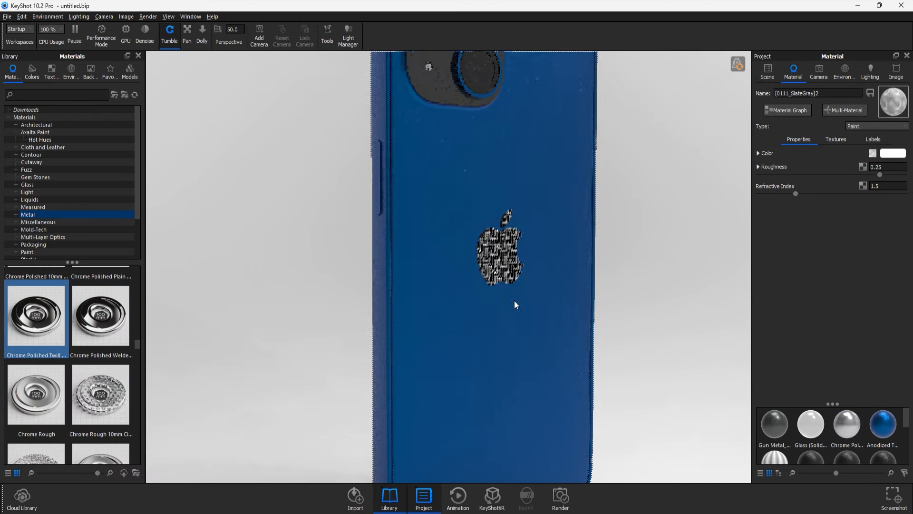
Replace the Apple logo's woven chrome with the plain Chrome Polished metal
{"action": "scroll", "coordinate": [84, 327], "scroll_direction": "up", "scroll_amount": 1}
{"action": "mouse_move", "coordinate": [47, 352]}
{"action": "left_mouse_down"}
{"action": "mouse_move", "coordinate": [398, 301]}
{"action": "mouse_move", "coordinate": [634, 334]}
{"action": "mouse_move", "coordinate": [504, 257]}
{"action": "left_mouse_up"}
{"action": "scroll", "coordinate": [522, 327], "scroll_direction": "up", "scroll_amount": 3}
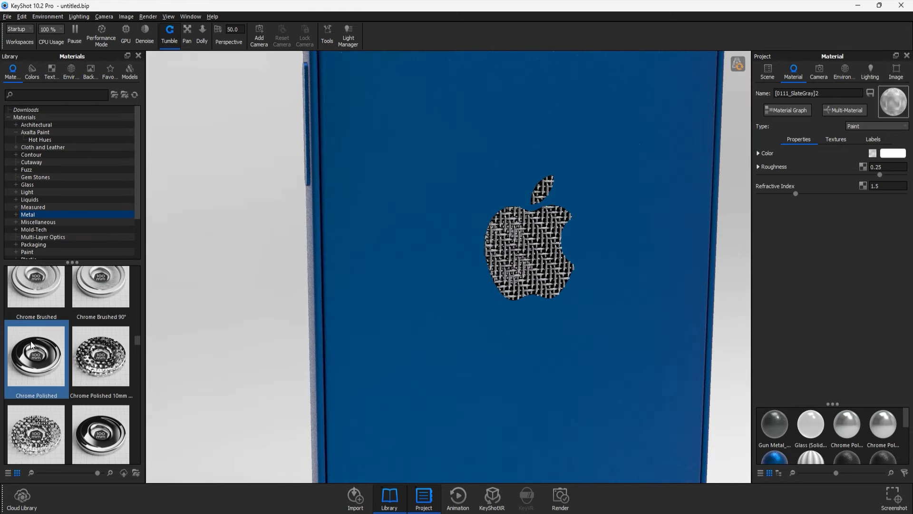
{"action": "left_click_drag", "start_coordinate": [36, 355], "coordinate": [530, 260]}
{"action": "scroll", "coordinate": [569, 238], "scroll_direction": "down", "scroll_amount": 5}
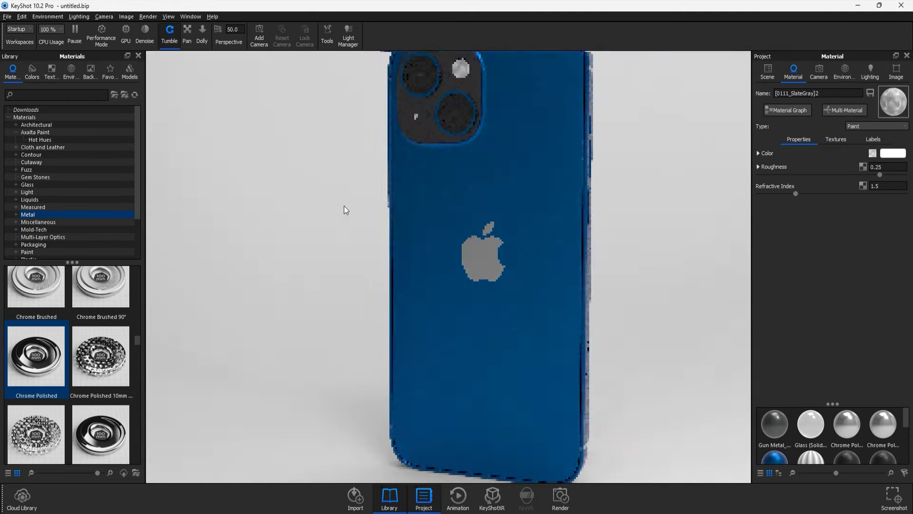
Try recoloring the crimson area beside the mute switch orange-red and changing its material type to Paint, followed by Metal
{"action": "left_click_drag", "start_coordinate": [344, 210], "coordinate": [430, 259]}
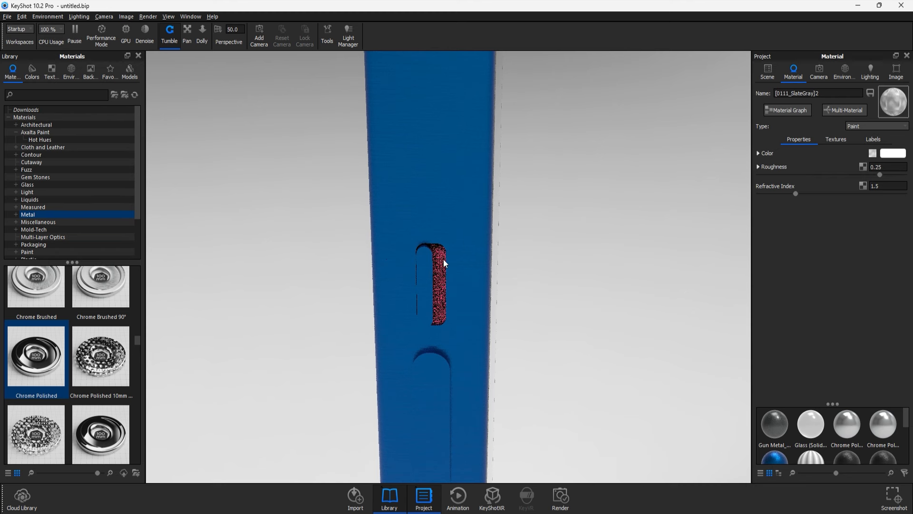
{"action": "double_click", "coordinate": [436, 259]}
{"action": "left_click", "coordinate": [893, 152]}
{"action": "left_click_drag", "start_coordinate": [889, 121], "coordinate": [904, 99]}
{"action": "left_click", "coordinate": [853, 350]}
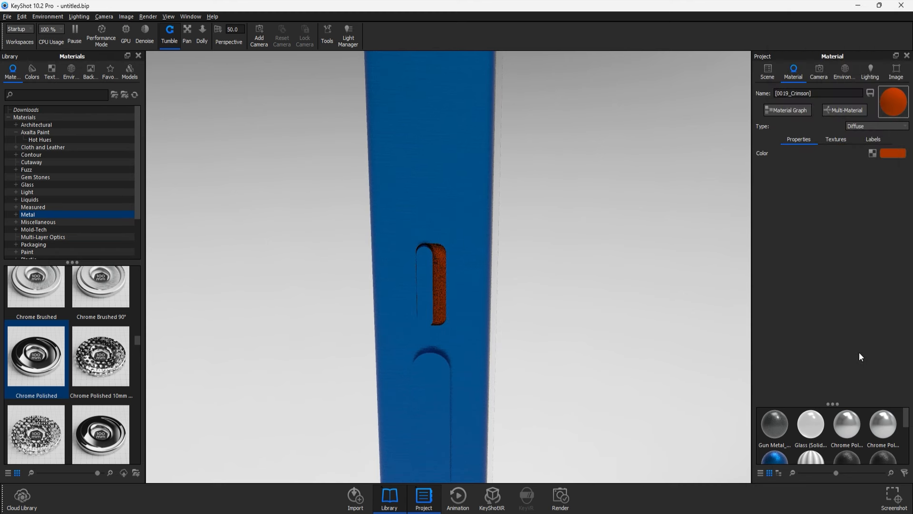
{"action": "left_click", "coordinate": [866, 126]}
{"action": "left_click", "coordinate": [861, 180]}
{"action": "left_click", "coordinate": [866, 126]}
{"action": "left_click", "coordinate": [859, 172]}
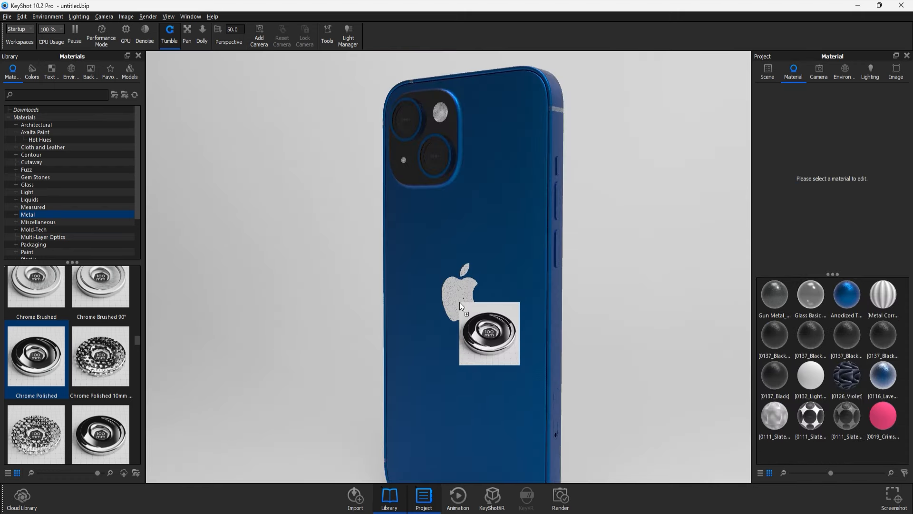
Apply the Chrome Polished metal to the Apple logo on the phone's back
{"action": "left_click_drag", "start_coordinate": [484, 332], "coordinate": [624, 330]}
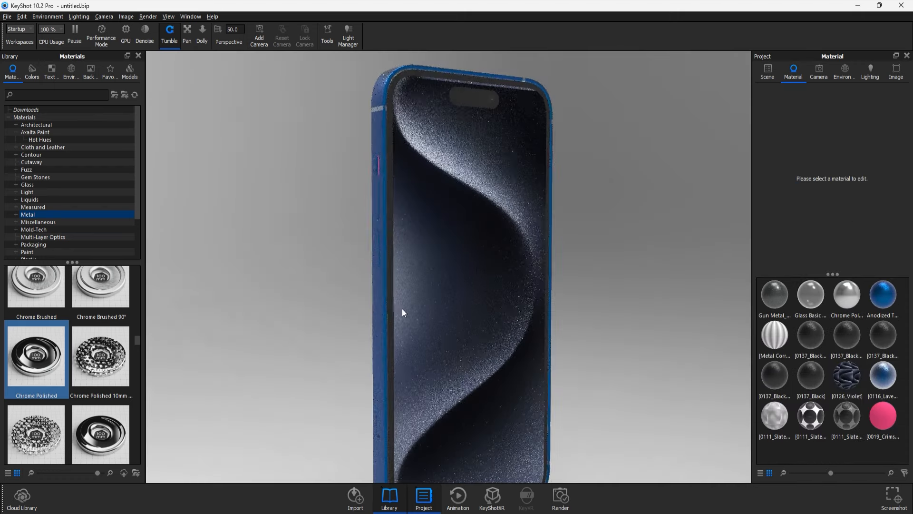
Change the display wallpaper's material type to Emissive and set its intensity to 5
{"action": "double_click", "coordinate": [401, 312]}
{"action": "left_click", "coordinate": [876, 126]}
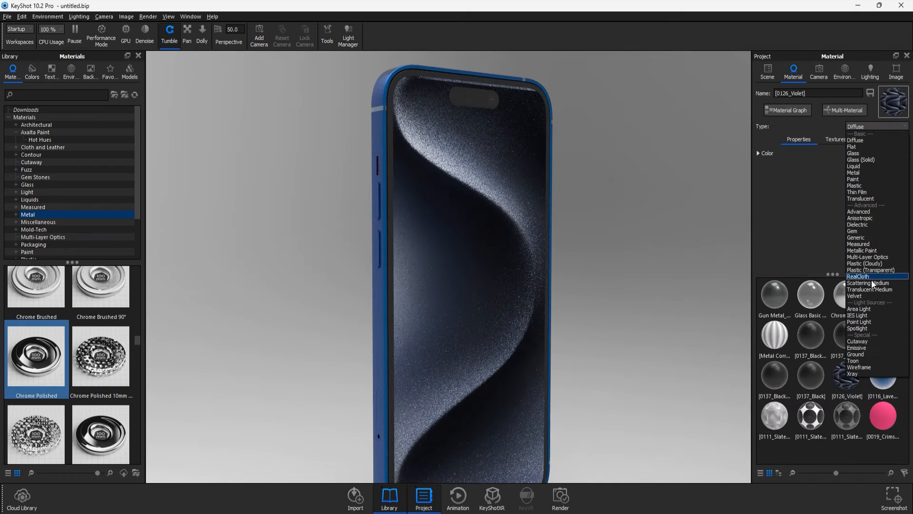
{"action": "left_click", "coordinate": [864, 347]}
{"action": "left_click", "coordinate": [884, 151]}
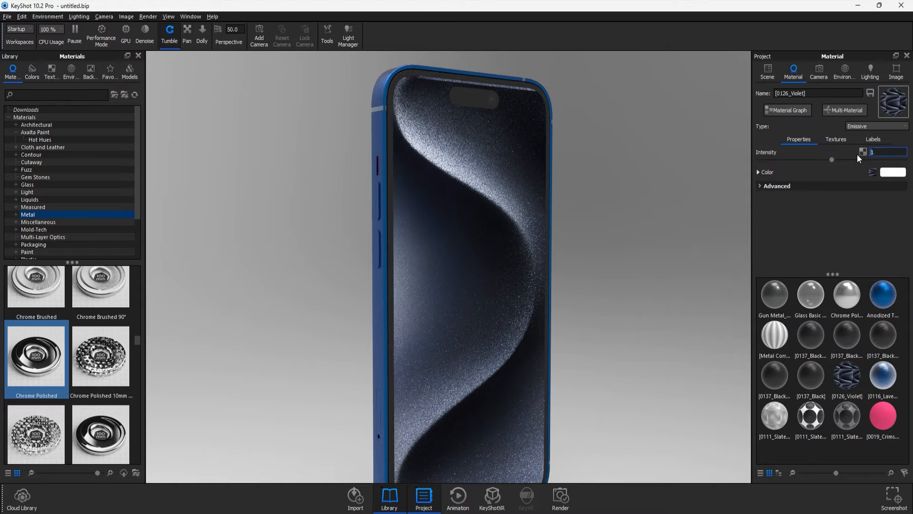
{"action": "type", "text": "5"}
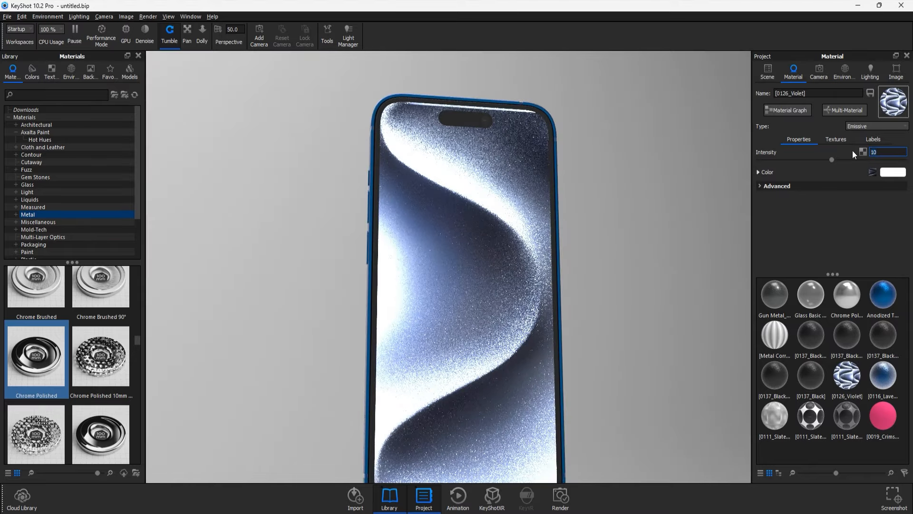
{"action": "key", "text": "Return"}
Recolor the crimson area beside the mute switch dark red and change its material type to Metal
{"action": "left_click_drag", "start_coordinate": [692, 245], "coordinate": [618, 291]}
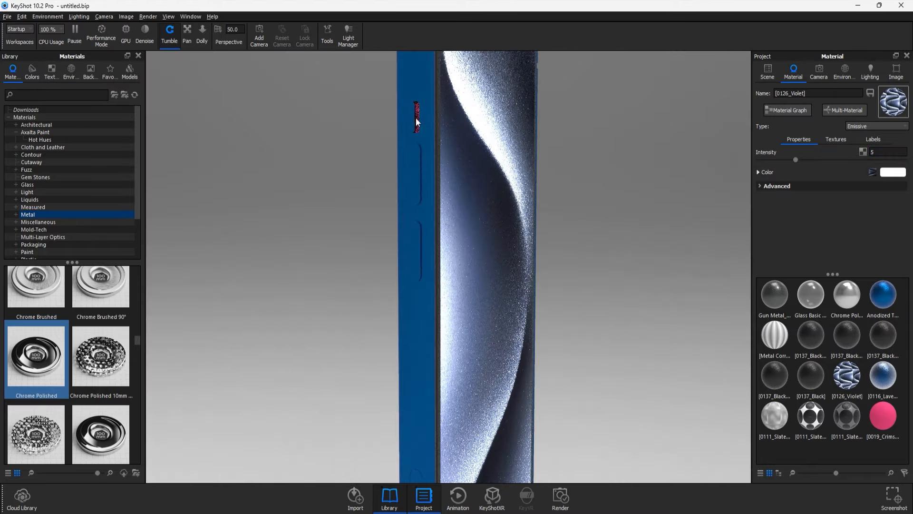
{"action": "double_click", "coordinate": [417, 114]}
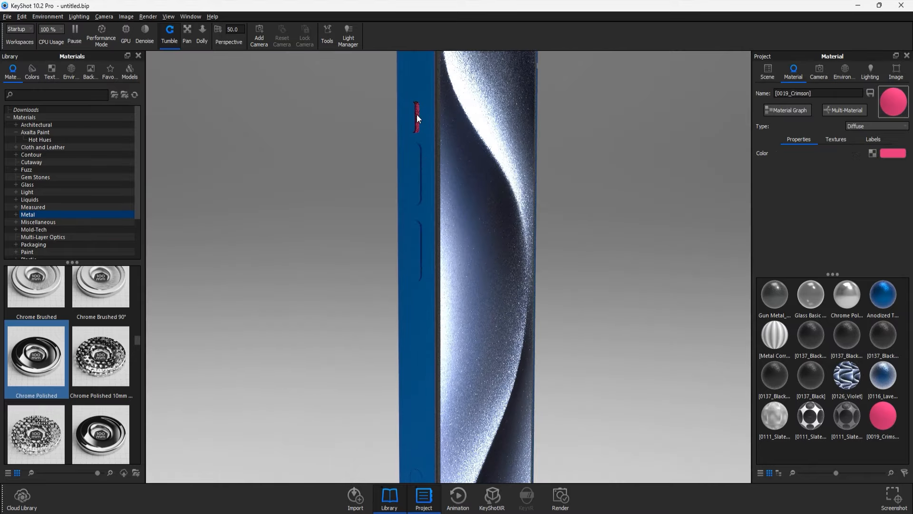
{"action": "left_click", "coordinate": [892, 153]}
{"action": "left_click_drag", "start_coordinate": [888, 118], "coordinate": [892, 113]}
{"action": "left_click", "coordinate": [853, 350]}
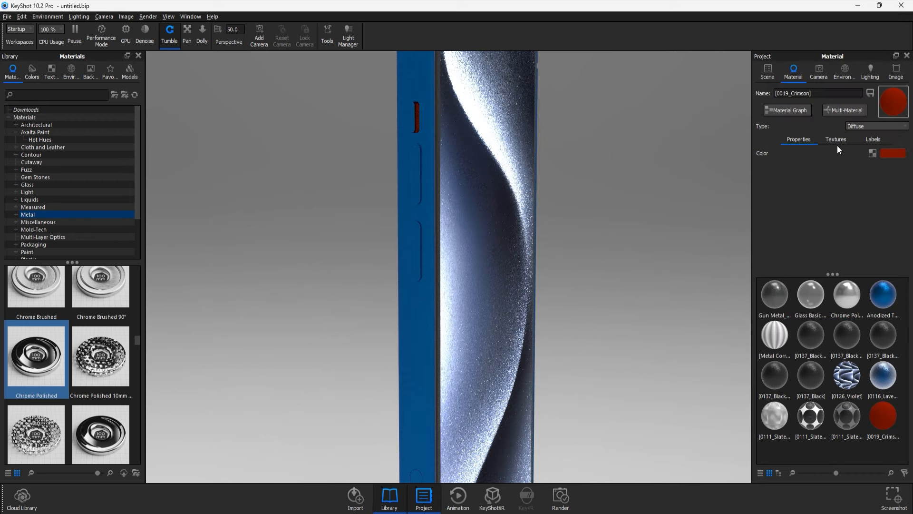
{"action": "left_click", "coordinate": [866, 125]}
{"action": "scroll", "coordinate": [864, 157], "scroll_direction": "up", "scroll_amount": 3}
{"action": "left_click", "coordinate": [862, 174]}
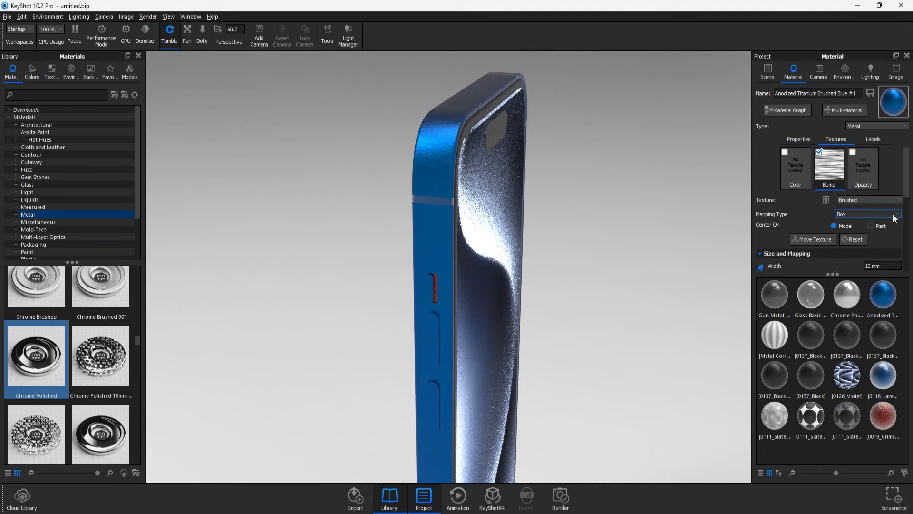
Set the Angle UV of the brushed bump texture on the blue anodized titanium body to 90°
{"action": "scroll", "coordinate": [896, 218], "scroll_direction": "down", "scroll_amount": 5}
{"action": "left_click", "coordinate": [877, 261]}
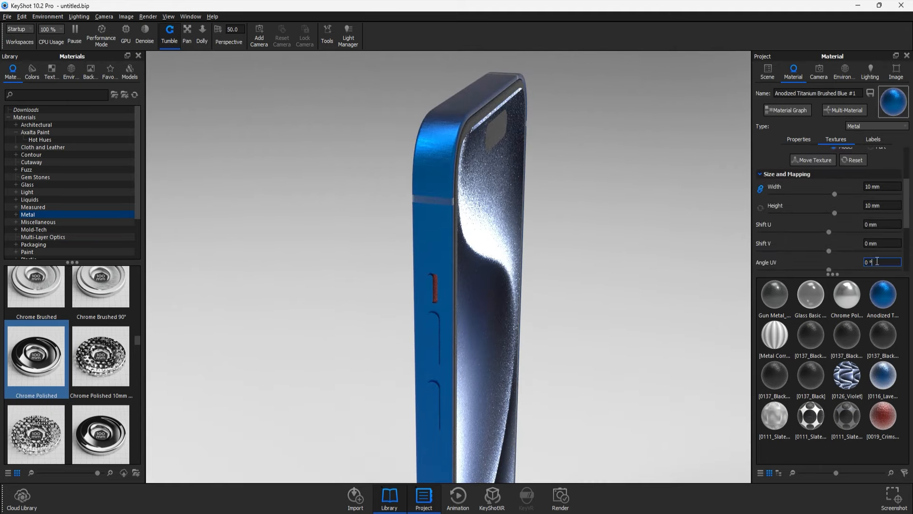
{"action": "type", "text": "90"}
{"action": "key", "text": "Return"}
{"action": "left_click_drag", "start_coordinate": [650, 338], "coordinate": [503, 306]}
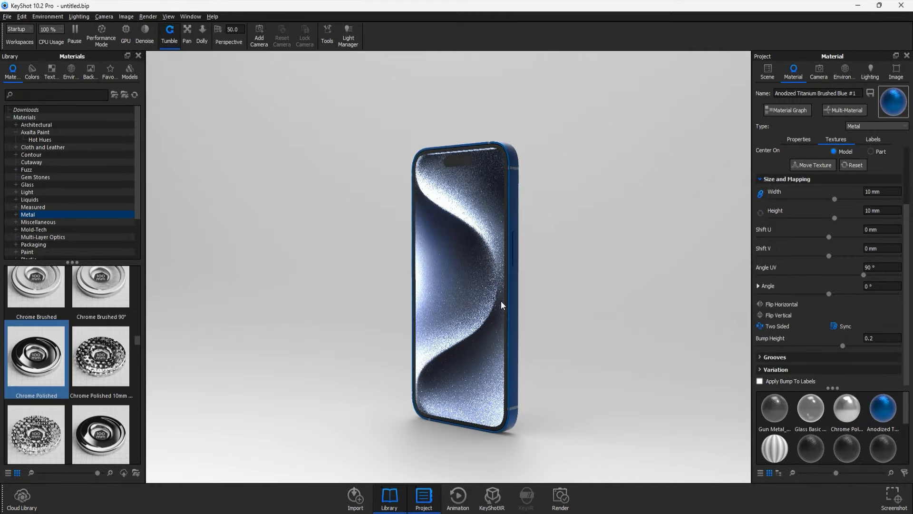
Apply the 3 Panels Tilted 4K studio environment and set the background to a solid medium gray color
{"action": "left_click", "coordinate": [77, 69]}
{"action": "left_click_drag", "start_coordinate": [100, 295], "coordinate": [552, 301]}
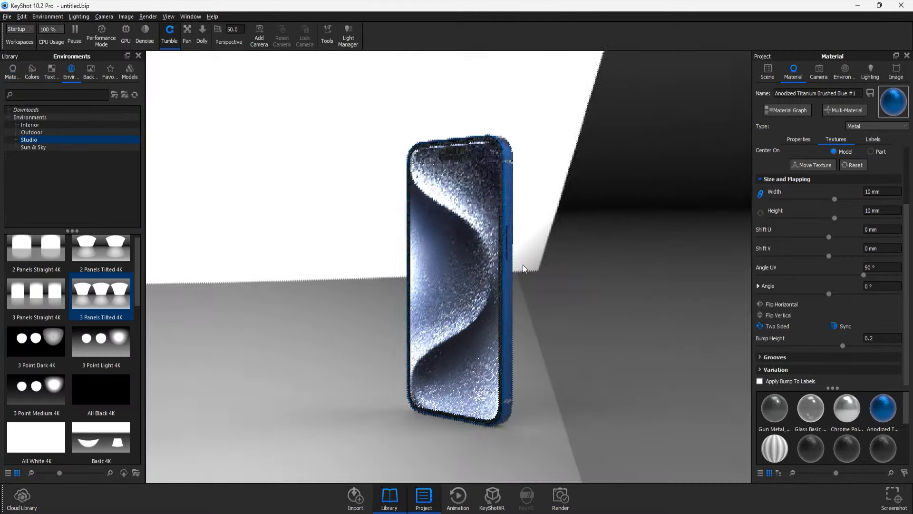
{"action": "left_click", "coordinate": [843, 73]}
{"action": "left_click", "coordinate": [764, 386]}
{"action": "left_click", "coordinate": [884, 384]}
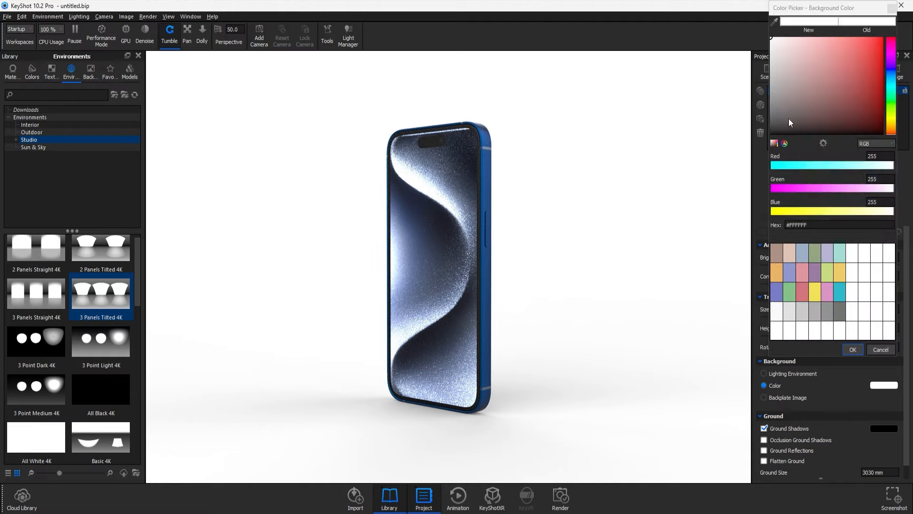
{"action": "left_click_drag", "start_coordinate": [789, 118], "coordinate": [748, 107]}
{"action": "left_click", "coordinate": [853, 350]}
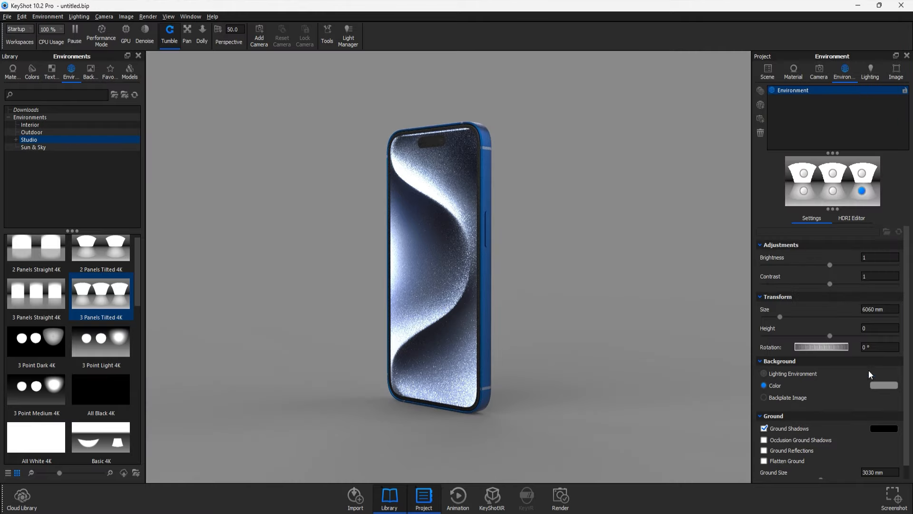
Enable ground reflections and rotate the studio environment to 105.5°
{"action": "scroll", "coordinate": [910, 410], "scroll_direction": "down", "scroll_amount": 1}
{"action": "left_click", "coordinate": [764, 436]}
{"action": "left_click_drag", "start_coordinate": [723, 381], "coordinate": [575, 328]}
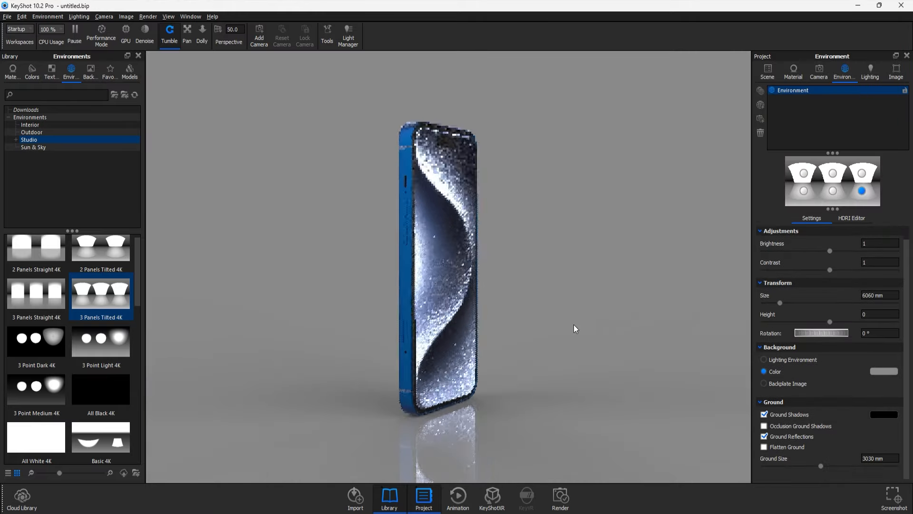
{"action": "left_click_drag", "start_coordinate": [795, 332], "coordinate": [495, 332]}
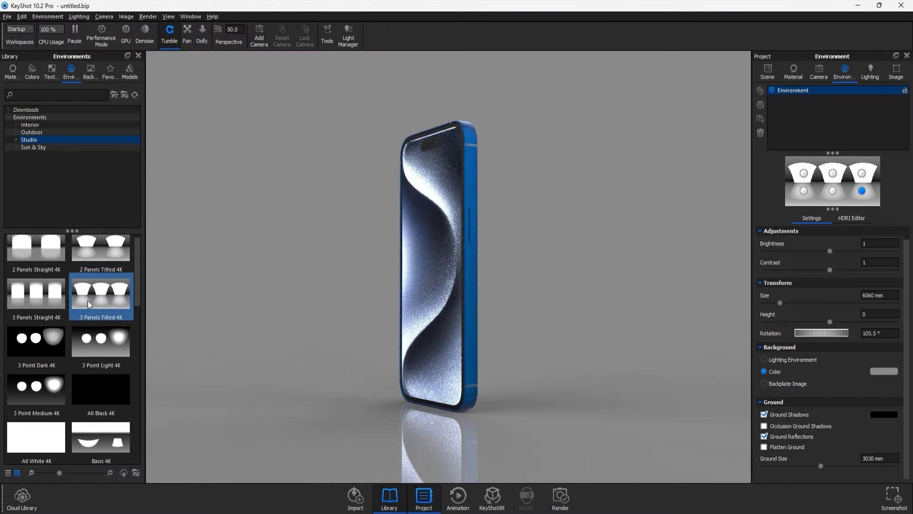
Apply the interior Aversis_Bathroom_3k environment and set its rotation to 172.5°
{"action": "left_click", "coordinate": [36, 125]}
{"action": "left_click_drag", "start_coordinate": [36, 247], "coordinate": [175, 300]}
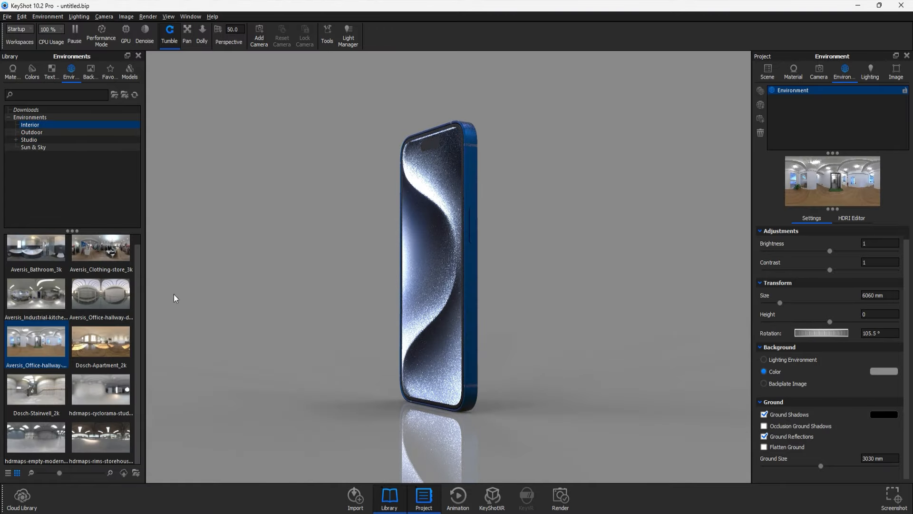
{"action": "mouse_move", "coordinate": [814, 331]}
{"action": "left_mouse_down"}
{"action": "mouse_move", "coordinate": [803, 335]}
{"action": "mouse_move", "coordinate": [840, 333]}
{"action": "mouse_move", "coordinate": [814, 334]}
{"action": "left_mouse_up"}
{"action": "scroll", "coordinate": [448, 321], "scroll_direction": "up", "scroll_amount": 5}
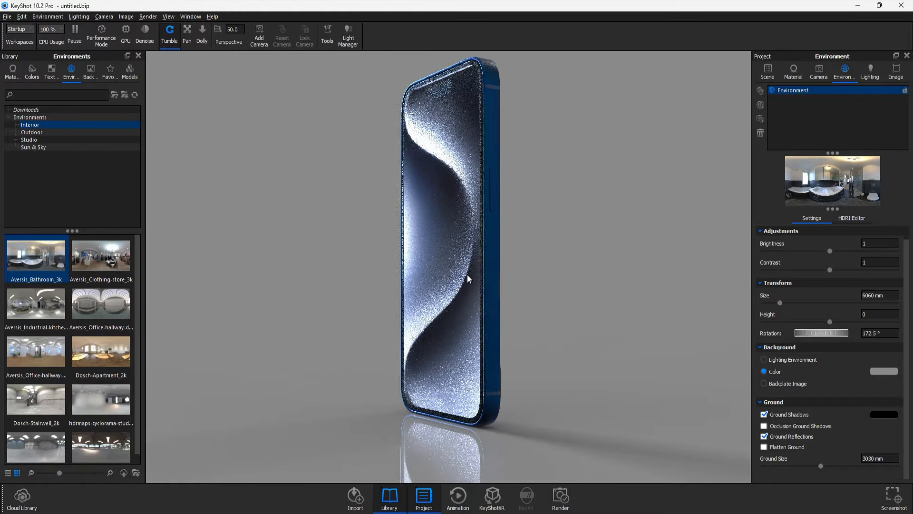
Try the interior Aversis office hallway daylight environment on the phone and set its rotation to 187°
{"action": "left_click_drag", "start_coordinate": [467, 275], "coordinate": [267, 267]}
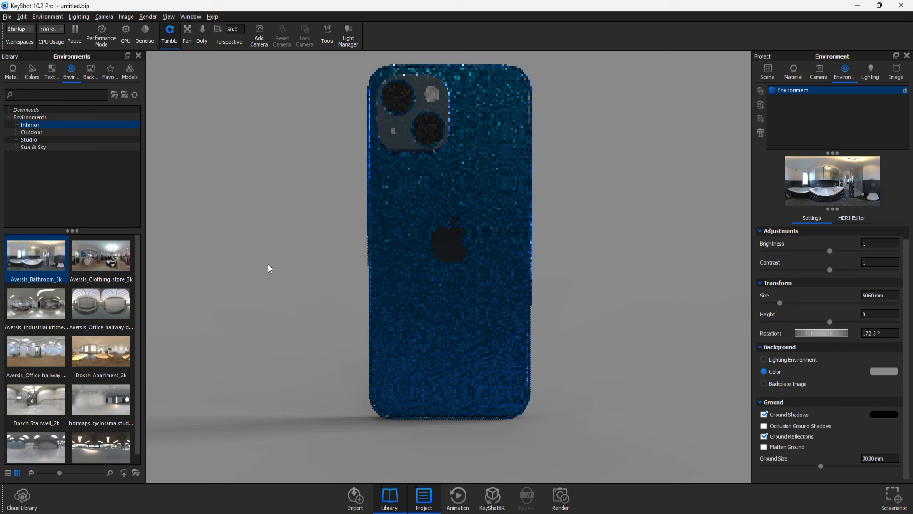
{"action": "double_click", "coordinate": [100, 261]}
{"action": "double_click", "coordinate": [98, 310]}
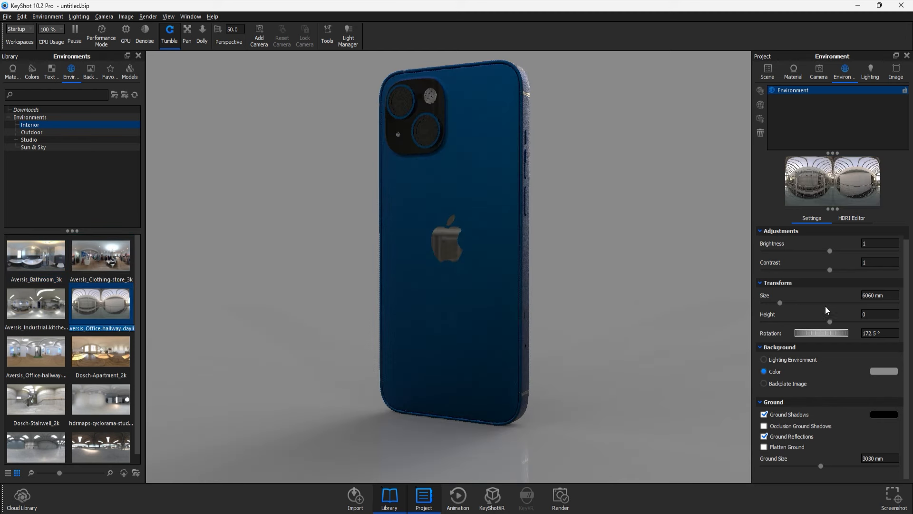
{"action": "left_click_drag", "start_coordinate": [827, 333], "coordinate": [800, 335]}
{"action": "left_click_drag", "start_coordinate": [516, 312], "coordinate": [623, 315]}
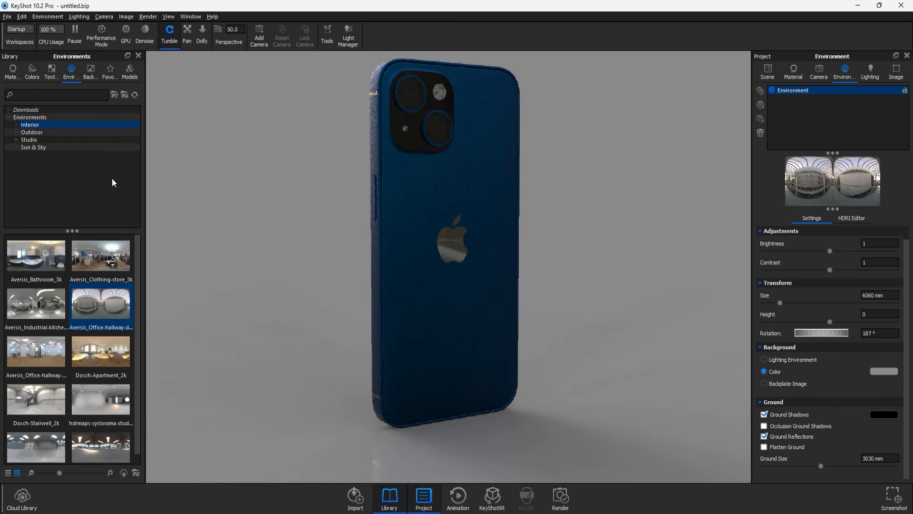
Apply the 3 Point Light 4K studio environment and set its rotation to 191°
{"action": "left_click", "coordinate": [37, 133]}
{"action": "left_click", "coordinate": [29, 140]}
{"action": "double_click", "coordinate": [103, 354]}
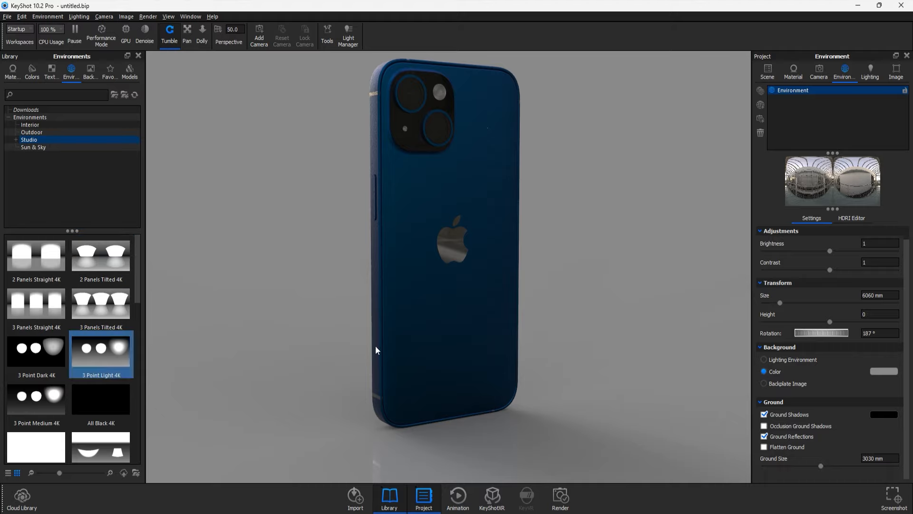
{"action": "left_click_drag", "start_coordinate": [833, 334], "coordinate": [811, 336]}
{"action": "left_click_drag", "start_coordinate": [566, 328], "coordinate": [419, 328]}
{"action": "scroll", "coordinate": [481, 316], "scroll_direction": "down", "scroll_amount": 4}
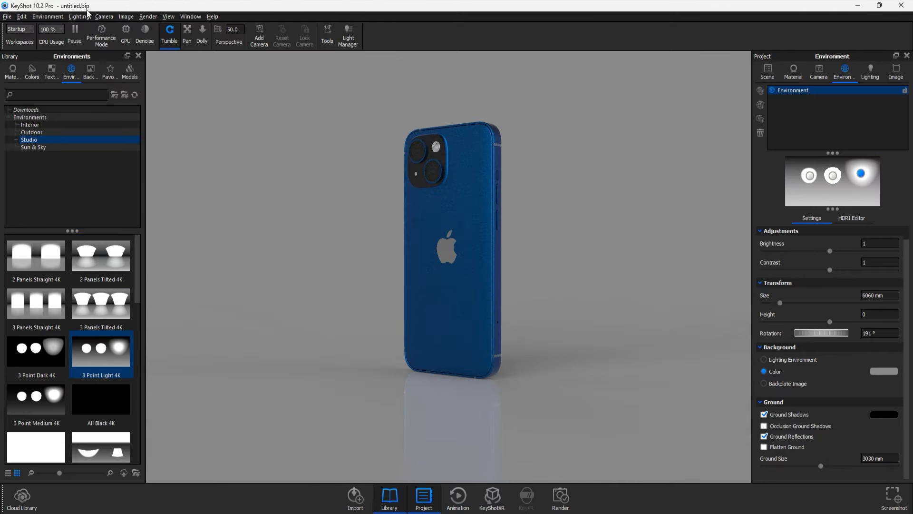
Set the camera to the standard front view so it faces the phone's screen
{"action": "left_click", "coordinate": [103, 17]}
{"action": "mouse_move", "coordinate": [143, 160]}
{"action": "left_click", "coordinate": [226, 156]}
{"action": "scroll", "coordinate": [480, 270], "scroll_direction": "down", "scroll_amount": 7}
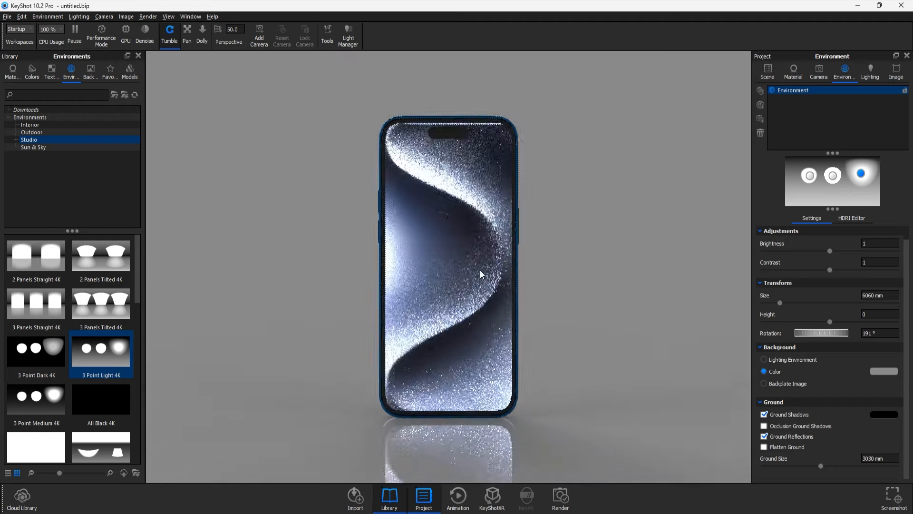
Add a 360° clockwise turntable animation to the iPhone model, rotating about the model's center, and play it
{"action": "left_click", "coordinate": [458, 496]}
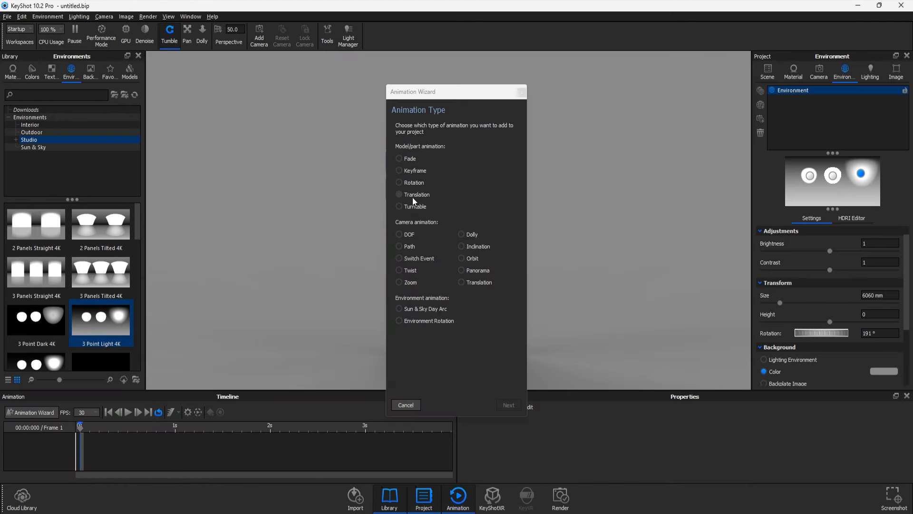
{"action": "left_click", "coordinate": [507, 404]}
{"action": "key", "text": "Return"}
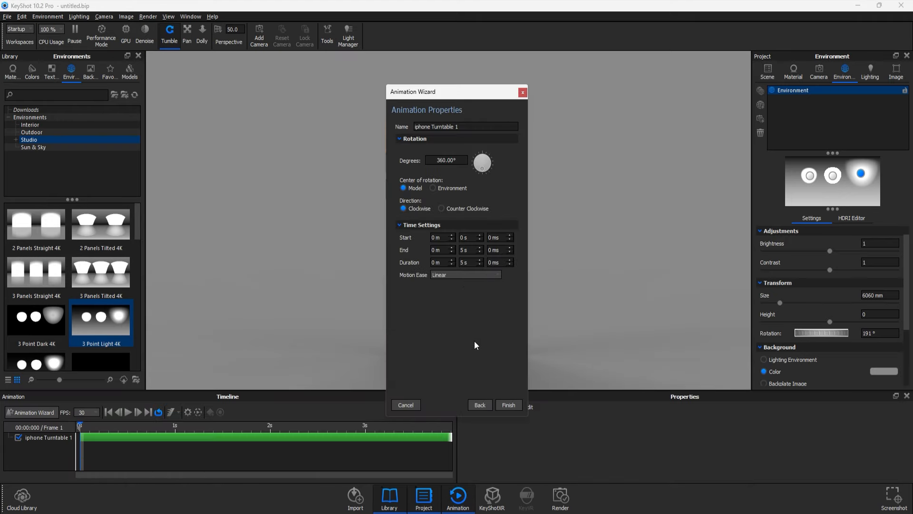
{"action": "left_click", "coordinate": [507, 404]}
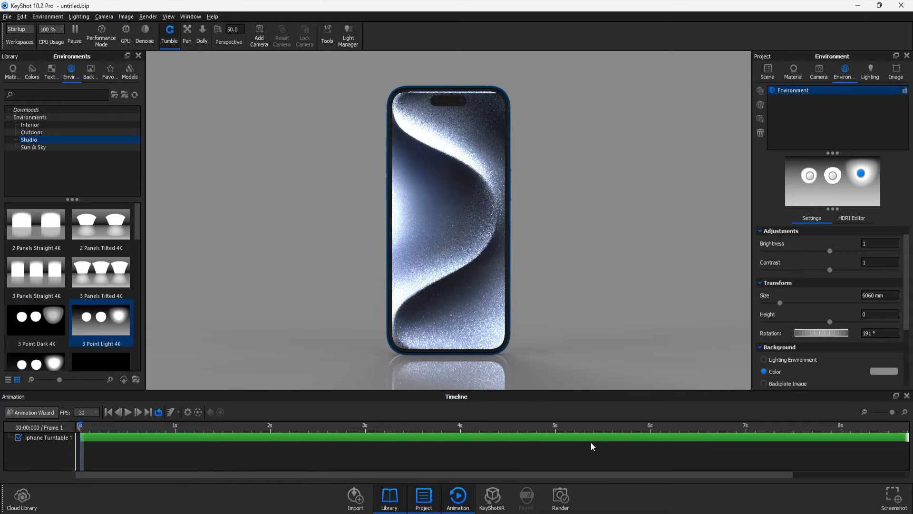
{"action": "left_click", "coordinate": [127, 412]}
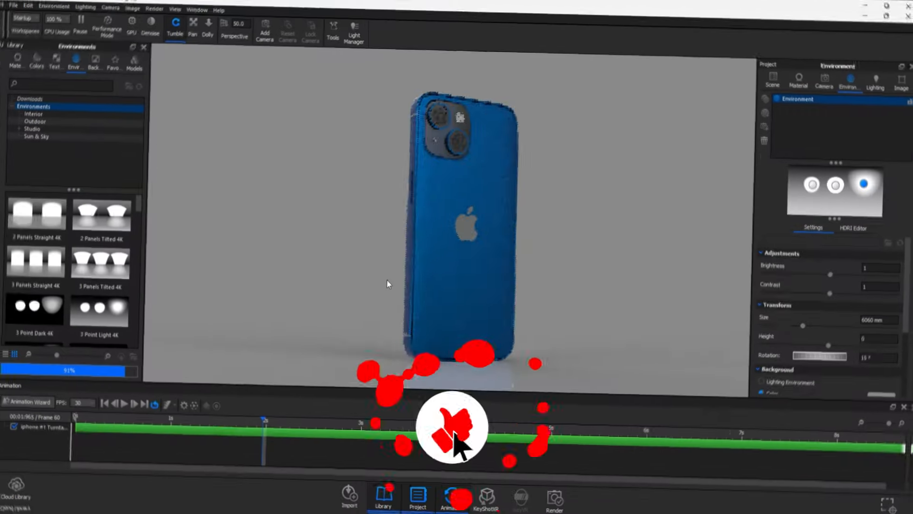
Examine the phone's back and rear camera module up close
{"action": "left_click_drag", "start_coordinate": [467, 301], "coordinate": [425, 168]}
{"action": "scroll", "coordinate": [435, 124], "scroll_direction": "down", "scroll_amount": 2}
{"action": "scroll", "coordinate": [435, 123], "scroll_direction": "up", "scroll_amount": 6}
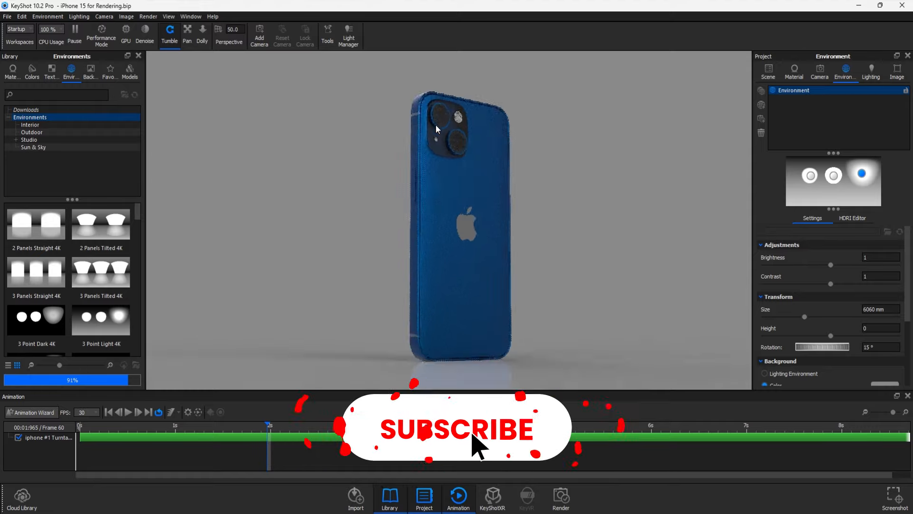
{"action": "middle_click_drag", "start_coordinate": [443, 111], "coordinate": [454, 230]}
{"action": "scroll", "coordinate": [450, 222], "scroll_direction": "up", "scroll_amount": 3}
{"action": "left_click_drag", "start_coordinate": [451, 222], "coordinate": [457, 257]}
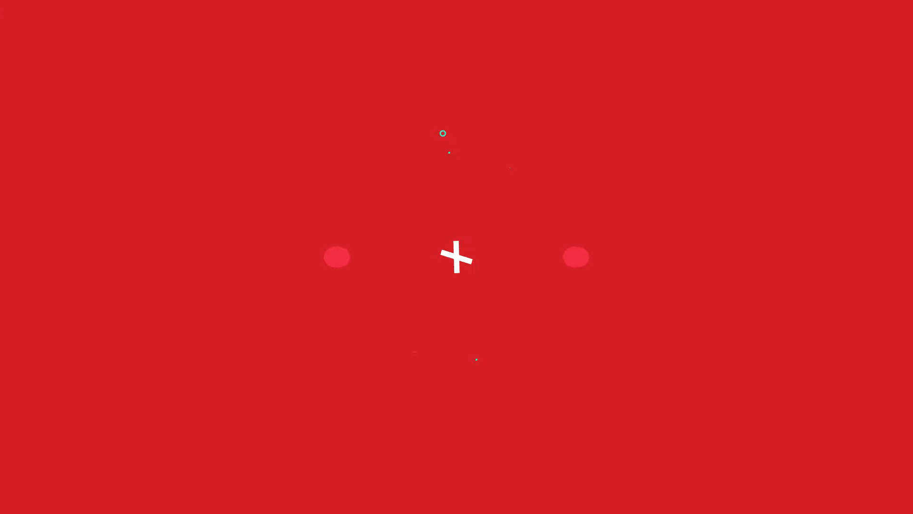